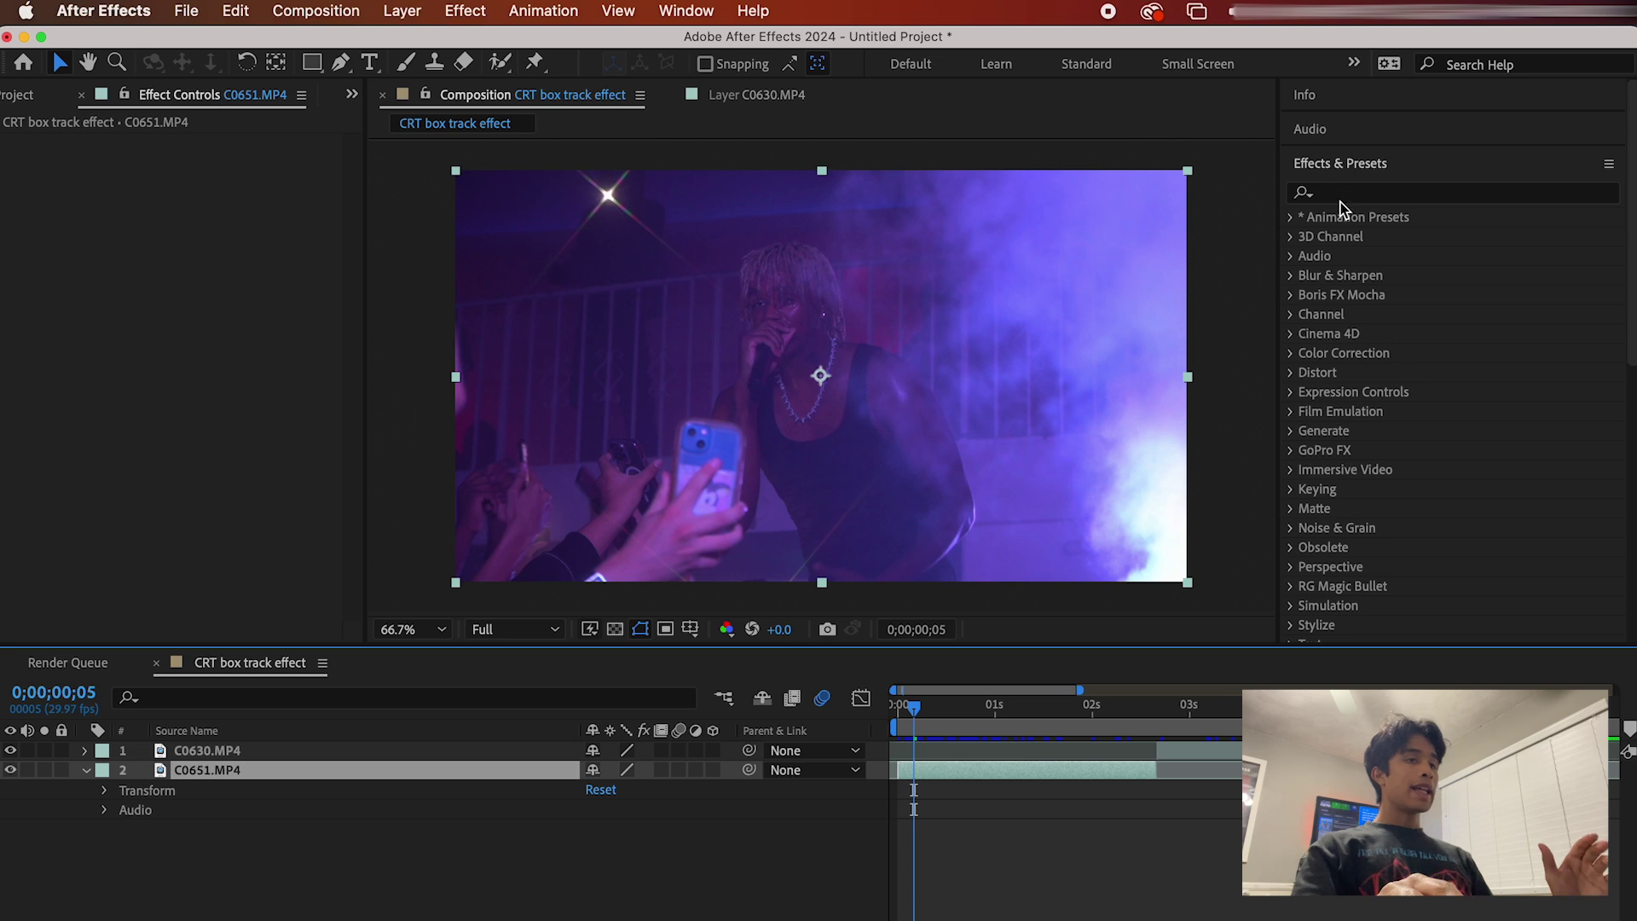
Start a motion track on the C0651.MP4 footage from the Tracker panel
left_click(1360, 166)
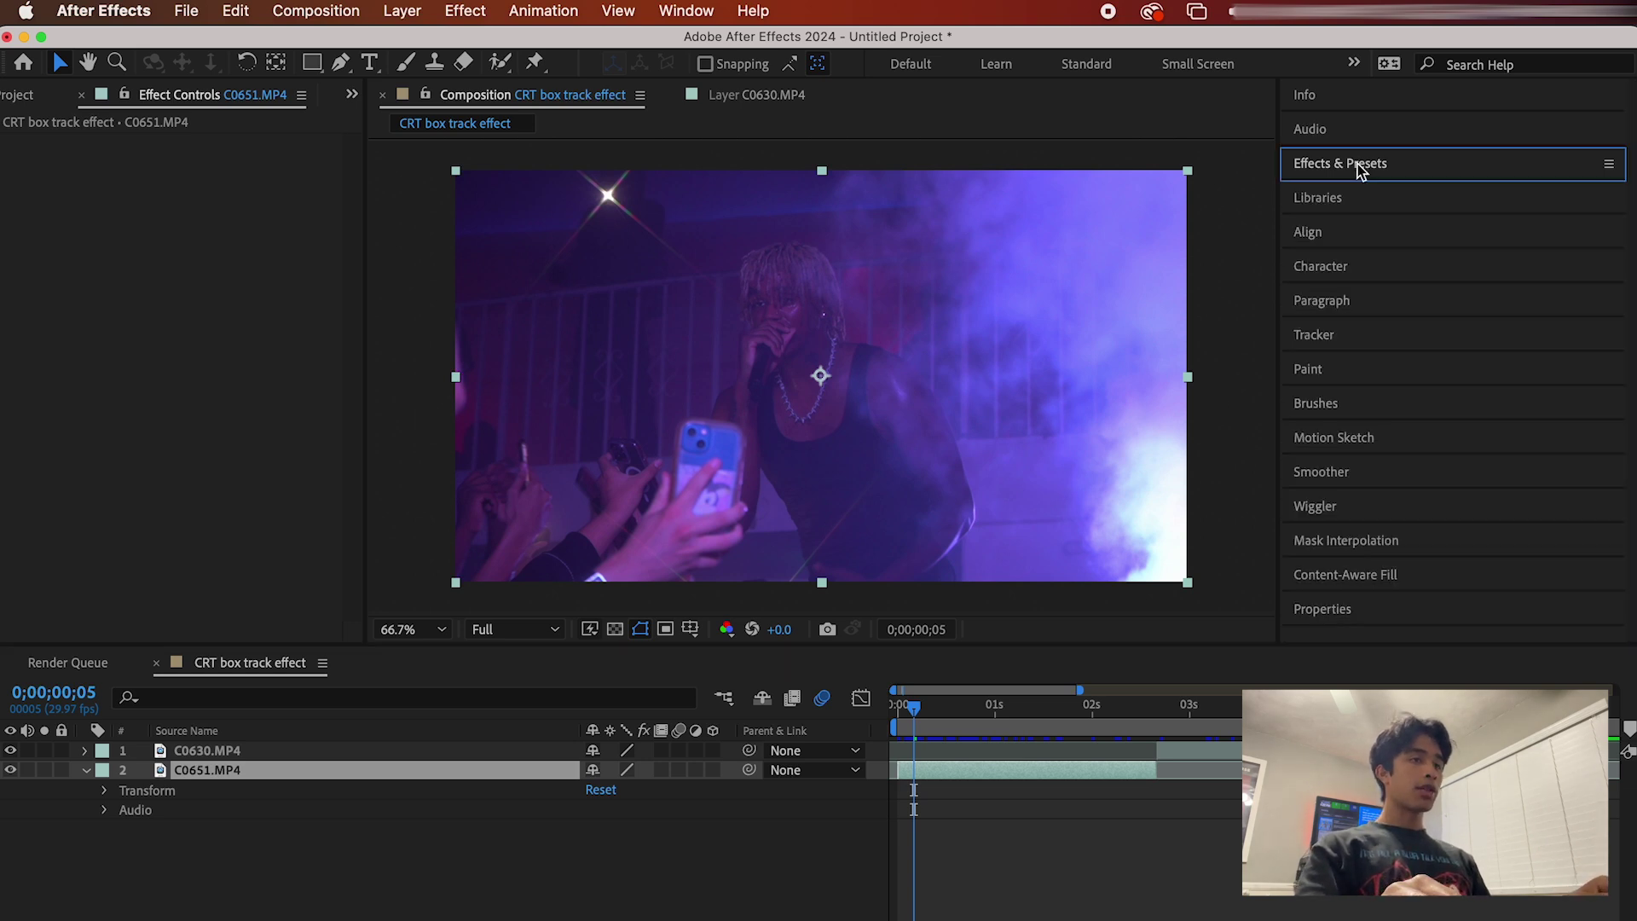
left_click(1334, 331)
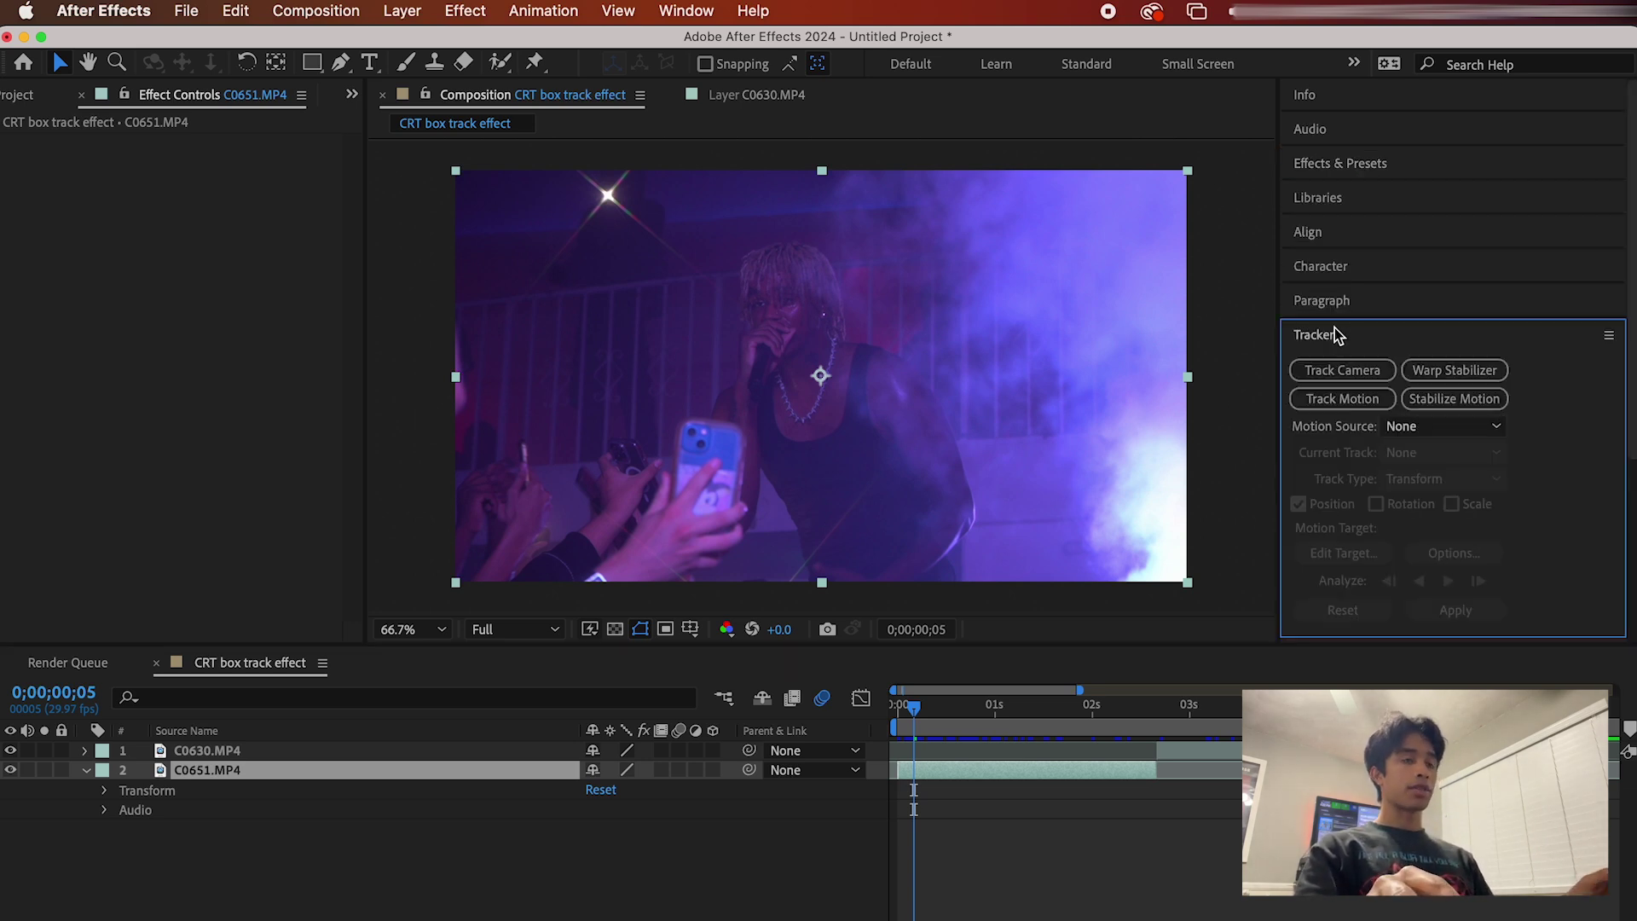
left_click(1342, 336)
left_click(1340, 341)
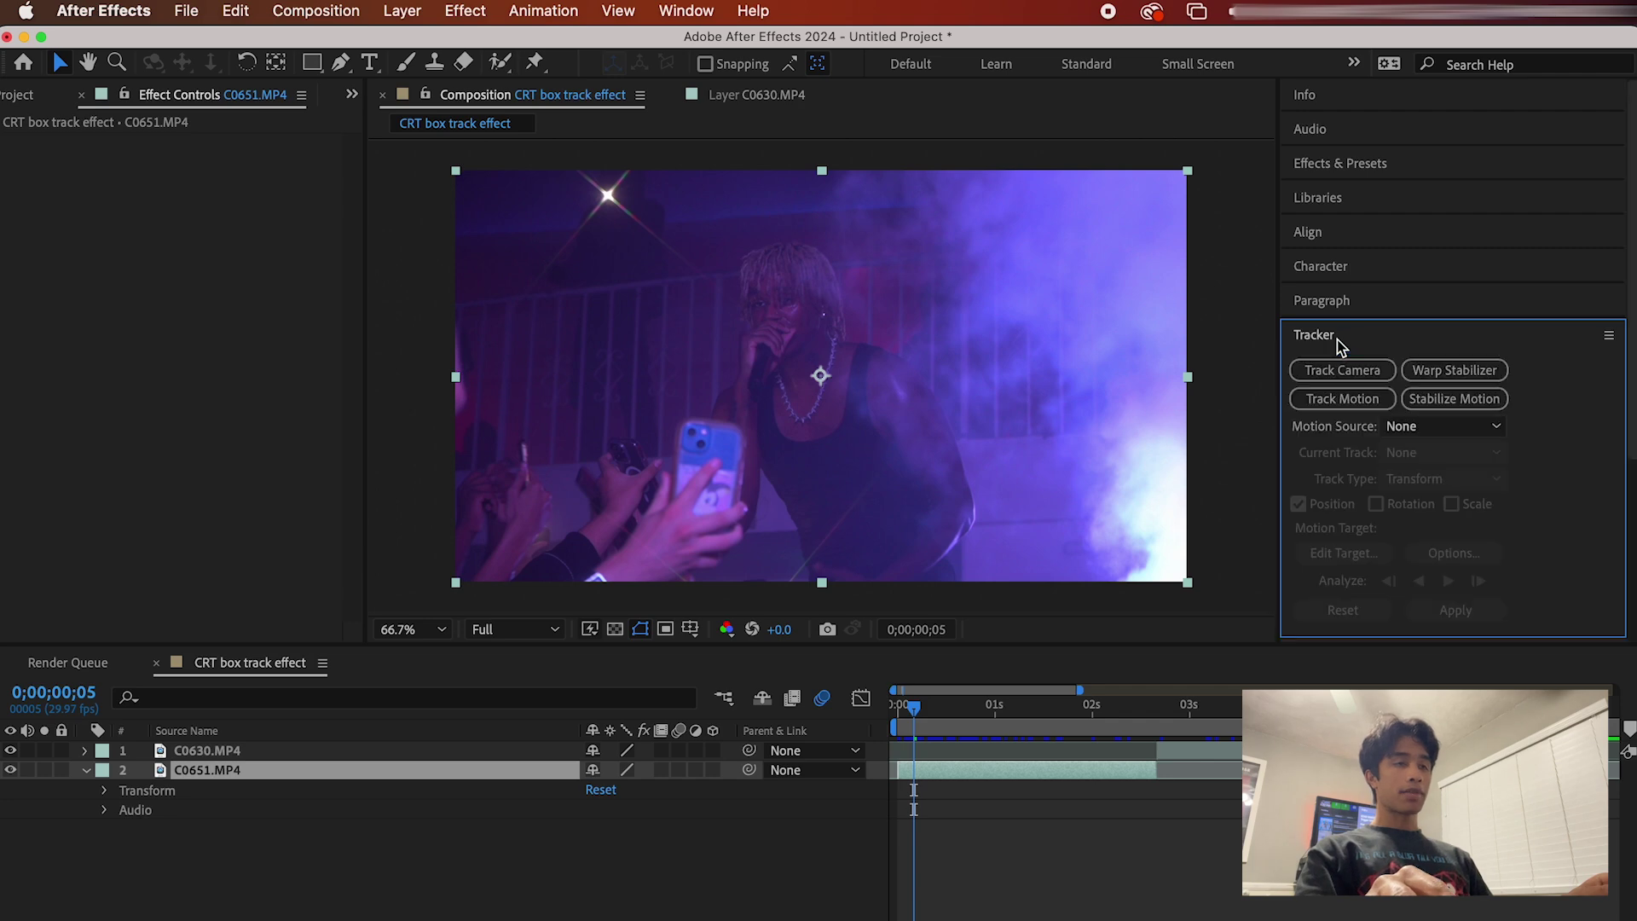
left_click(1347, 400)
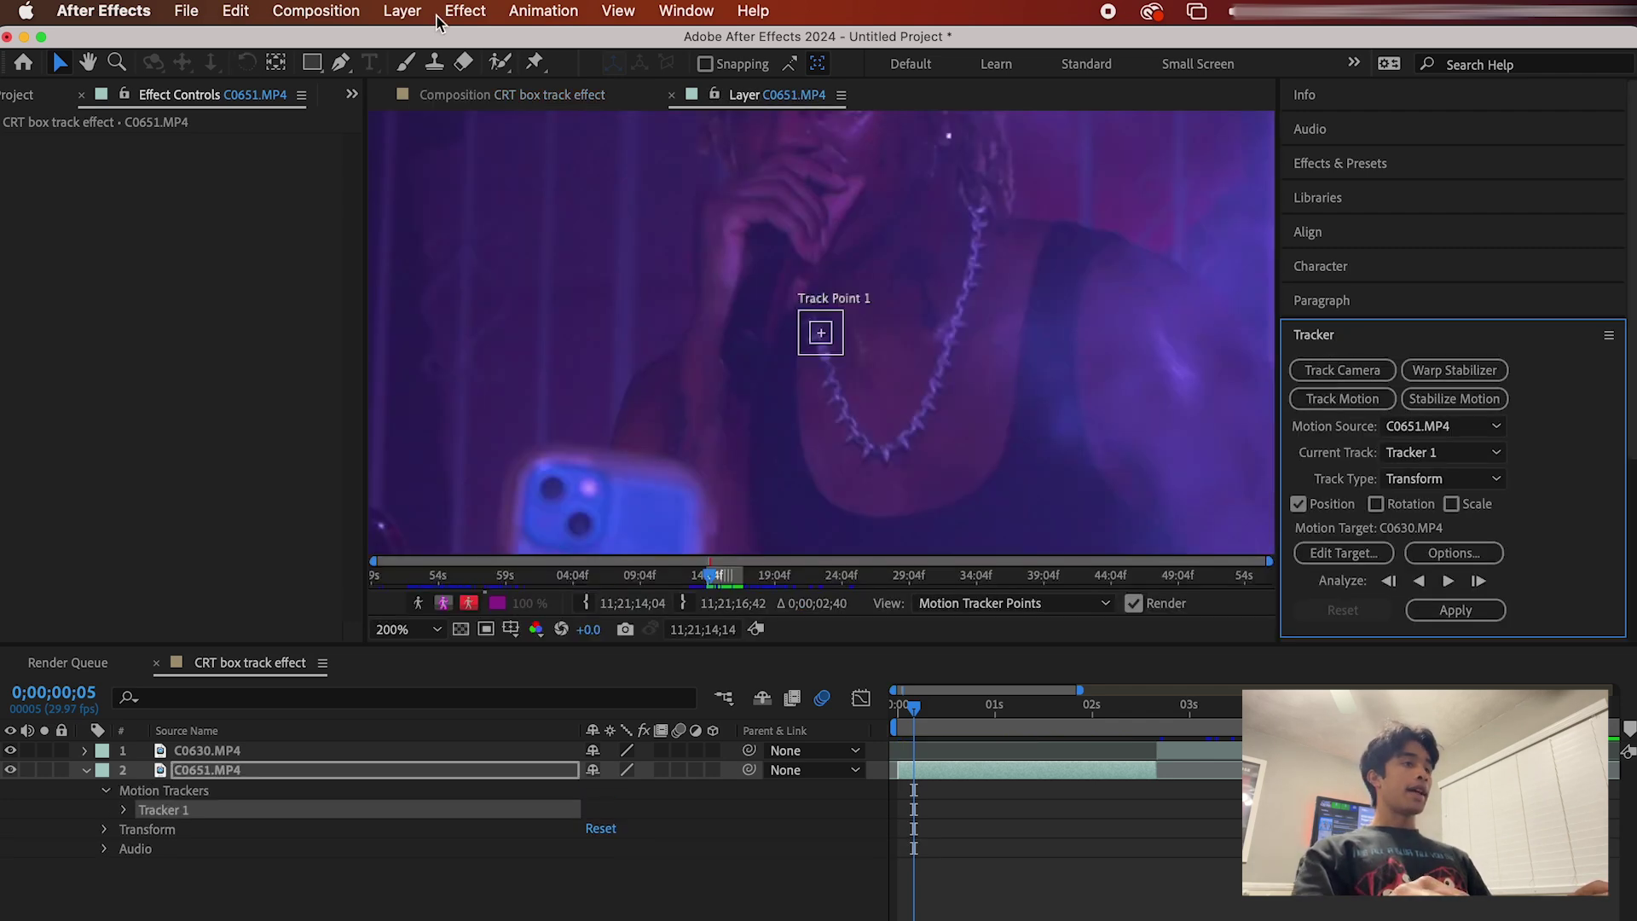
Switch the workspace layout to All Panels
left_click(686, 10)
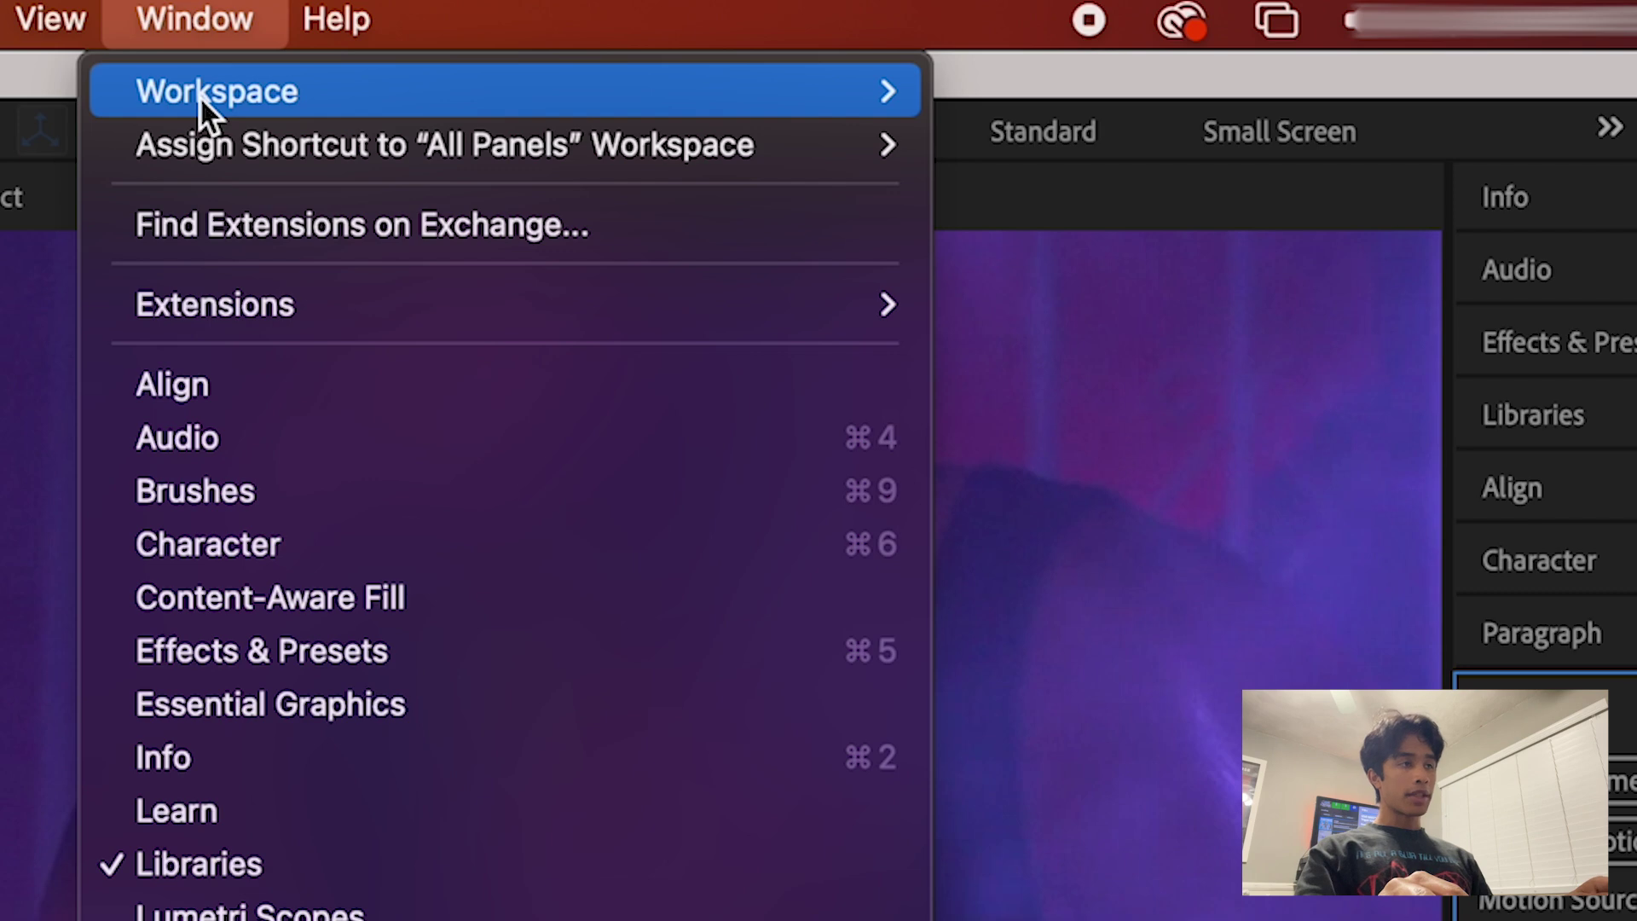
mouse_move(687, 47)
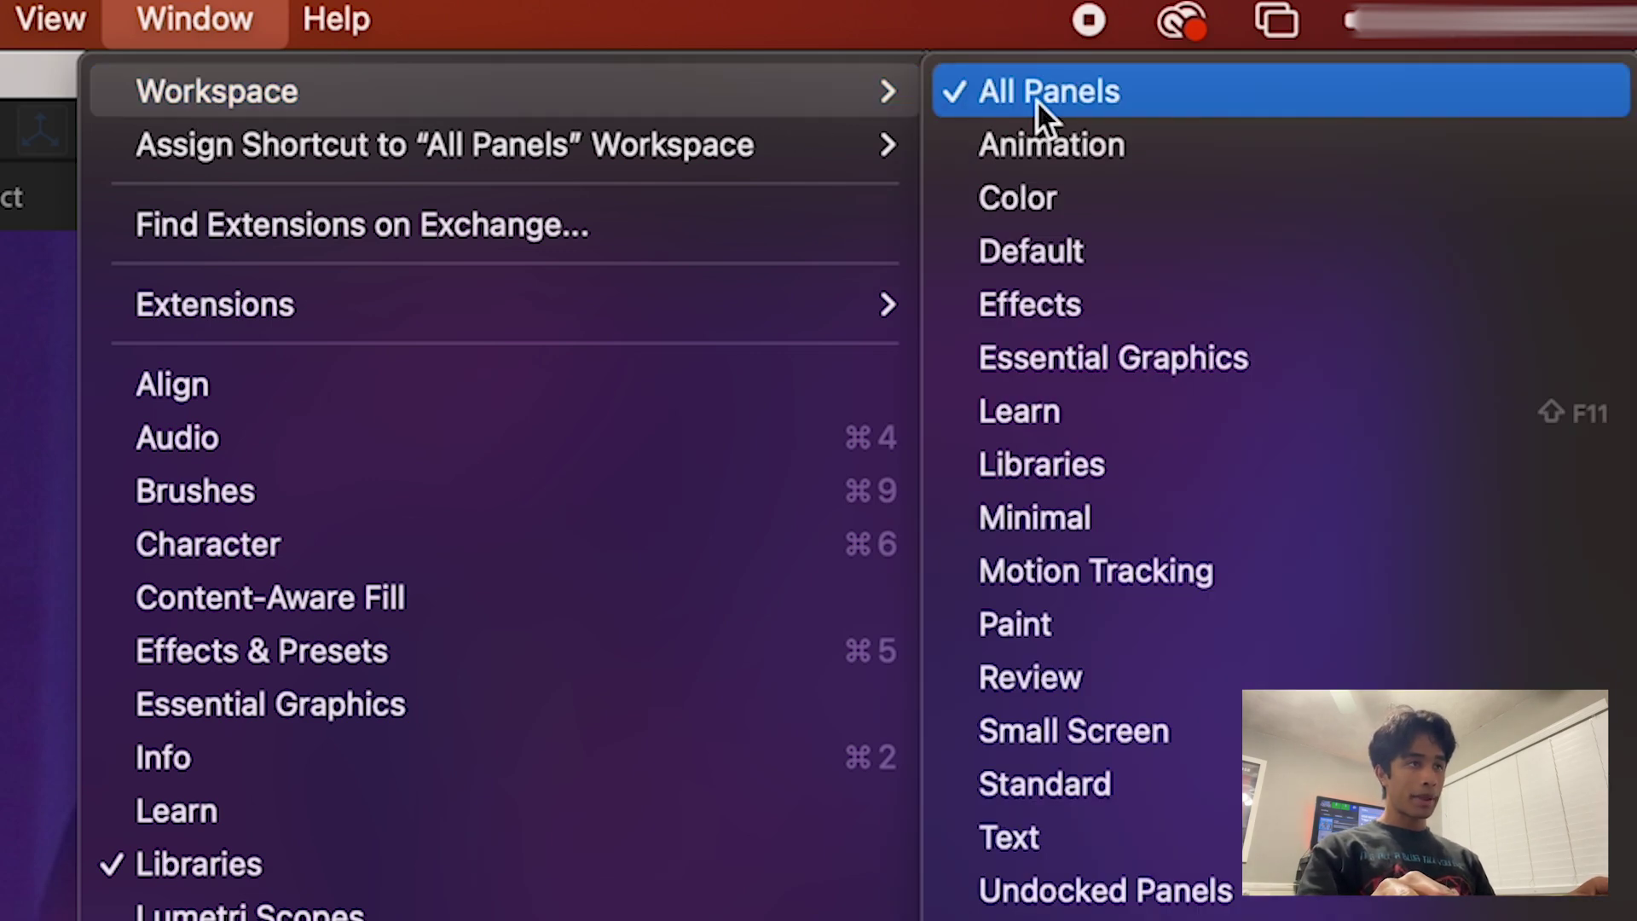
left_click(1037, 100)
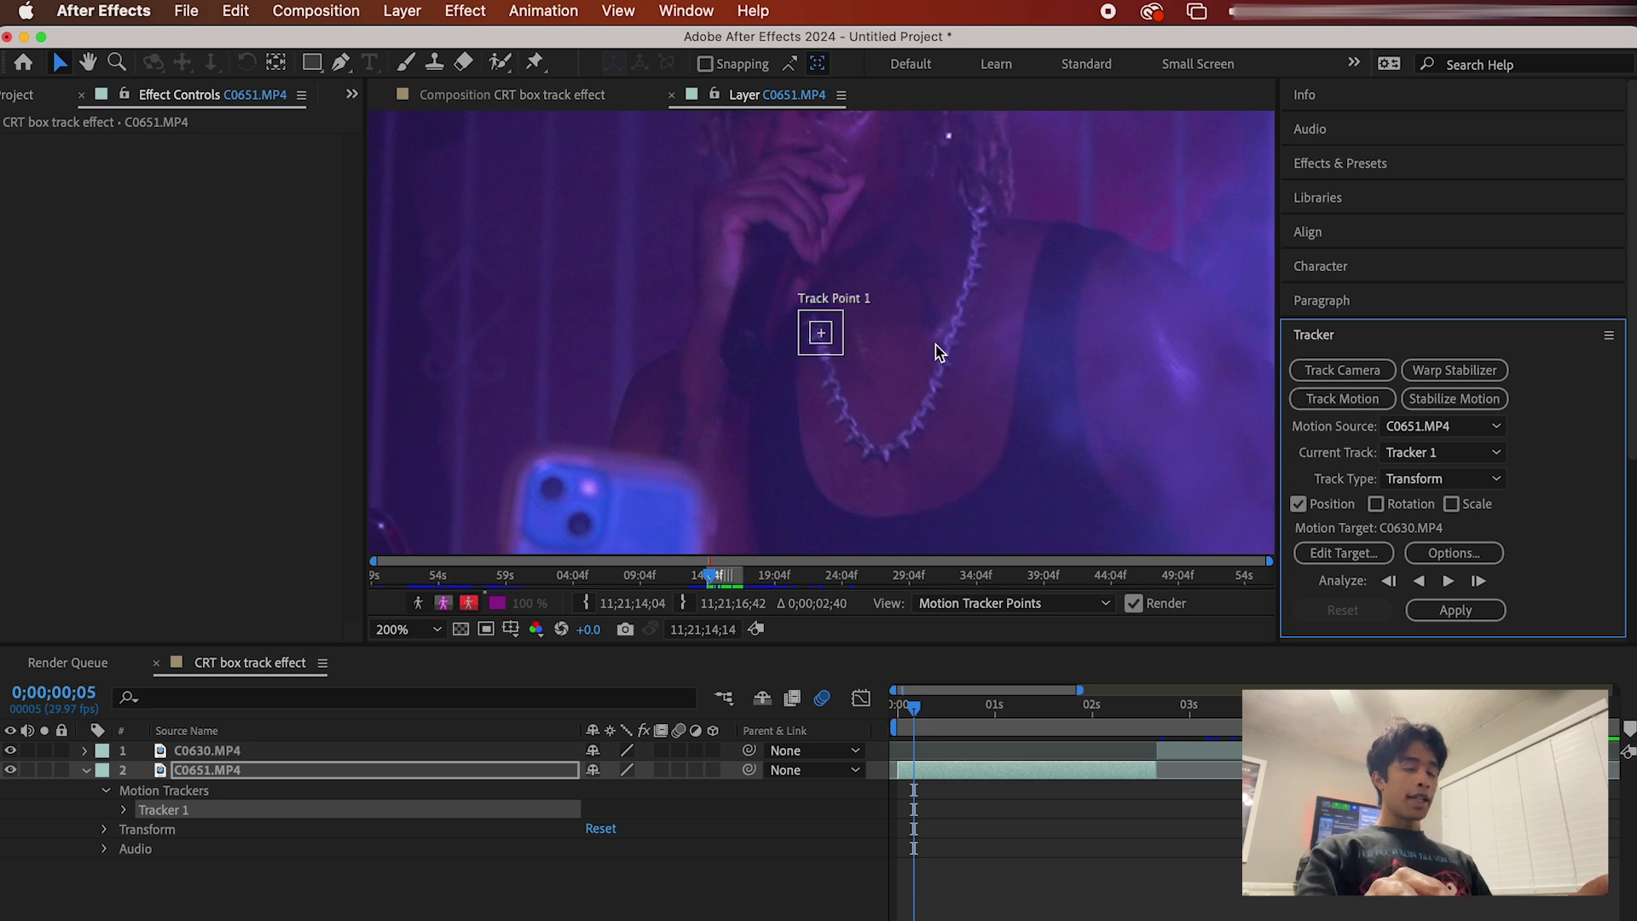
Zoom the Layer panel and move Track Point 1 up toward the performer's face
key("period")
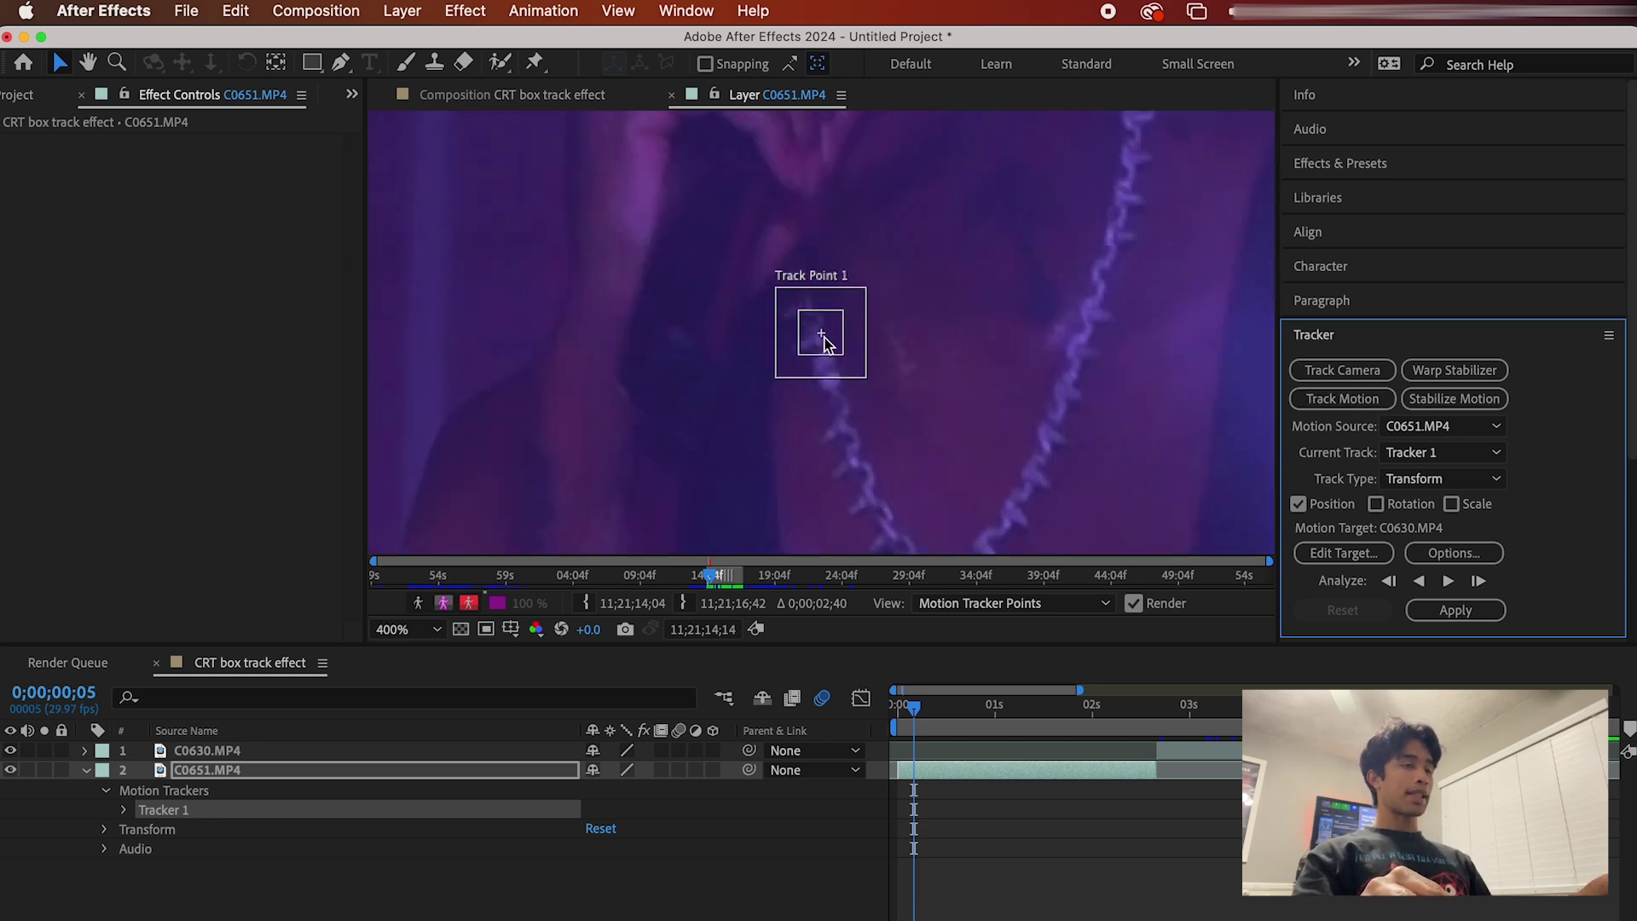
left_click_drag(823, 343, 1221, 340)
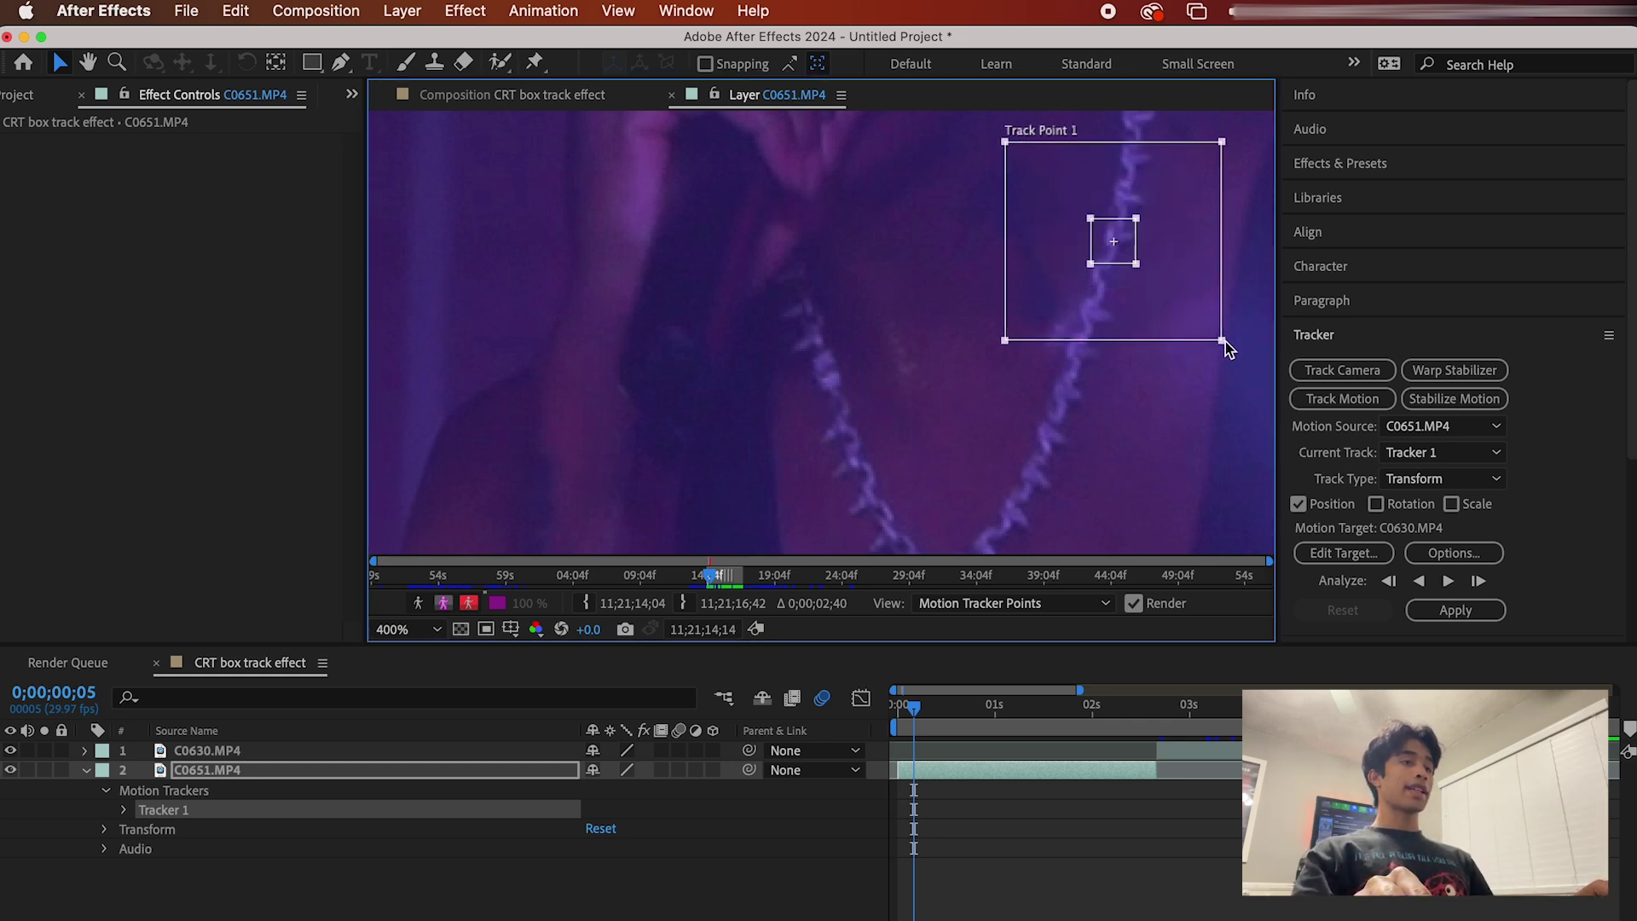
left_click_drag(1136, 269, 1143, 270)
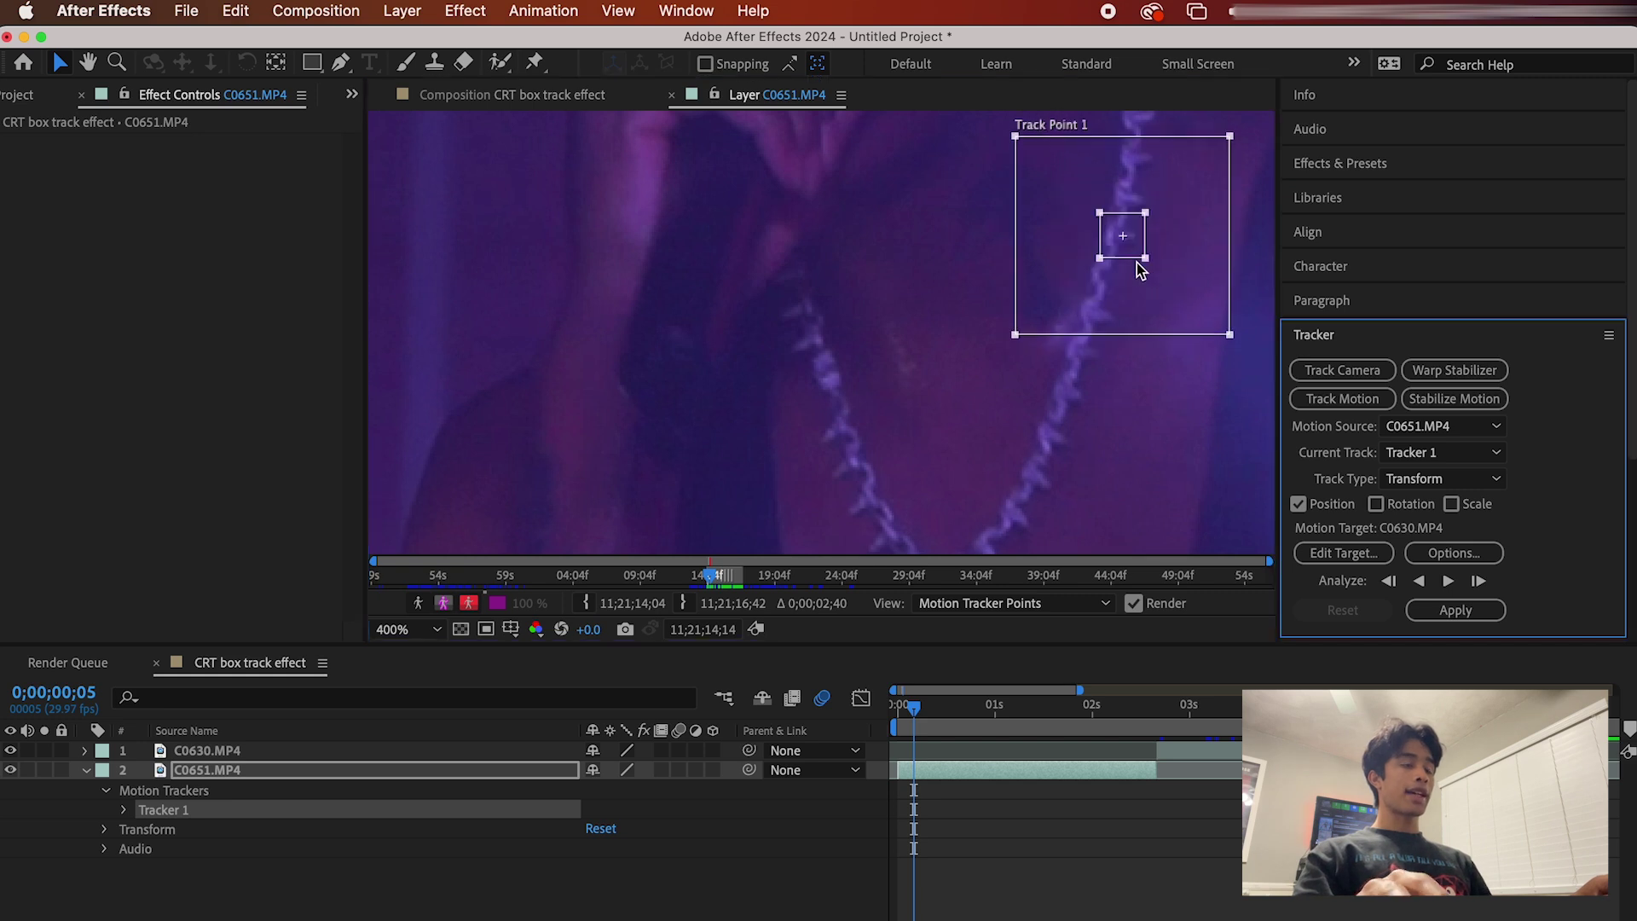
key("comma")
left_click_drag(976, 286, 959, 198)
At the clip's first frame, set Track Point 1 on the bright facial spot with a smaller feature box
key("period")
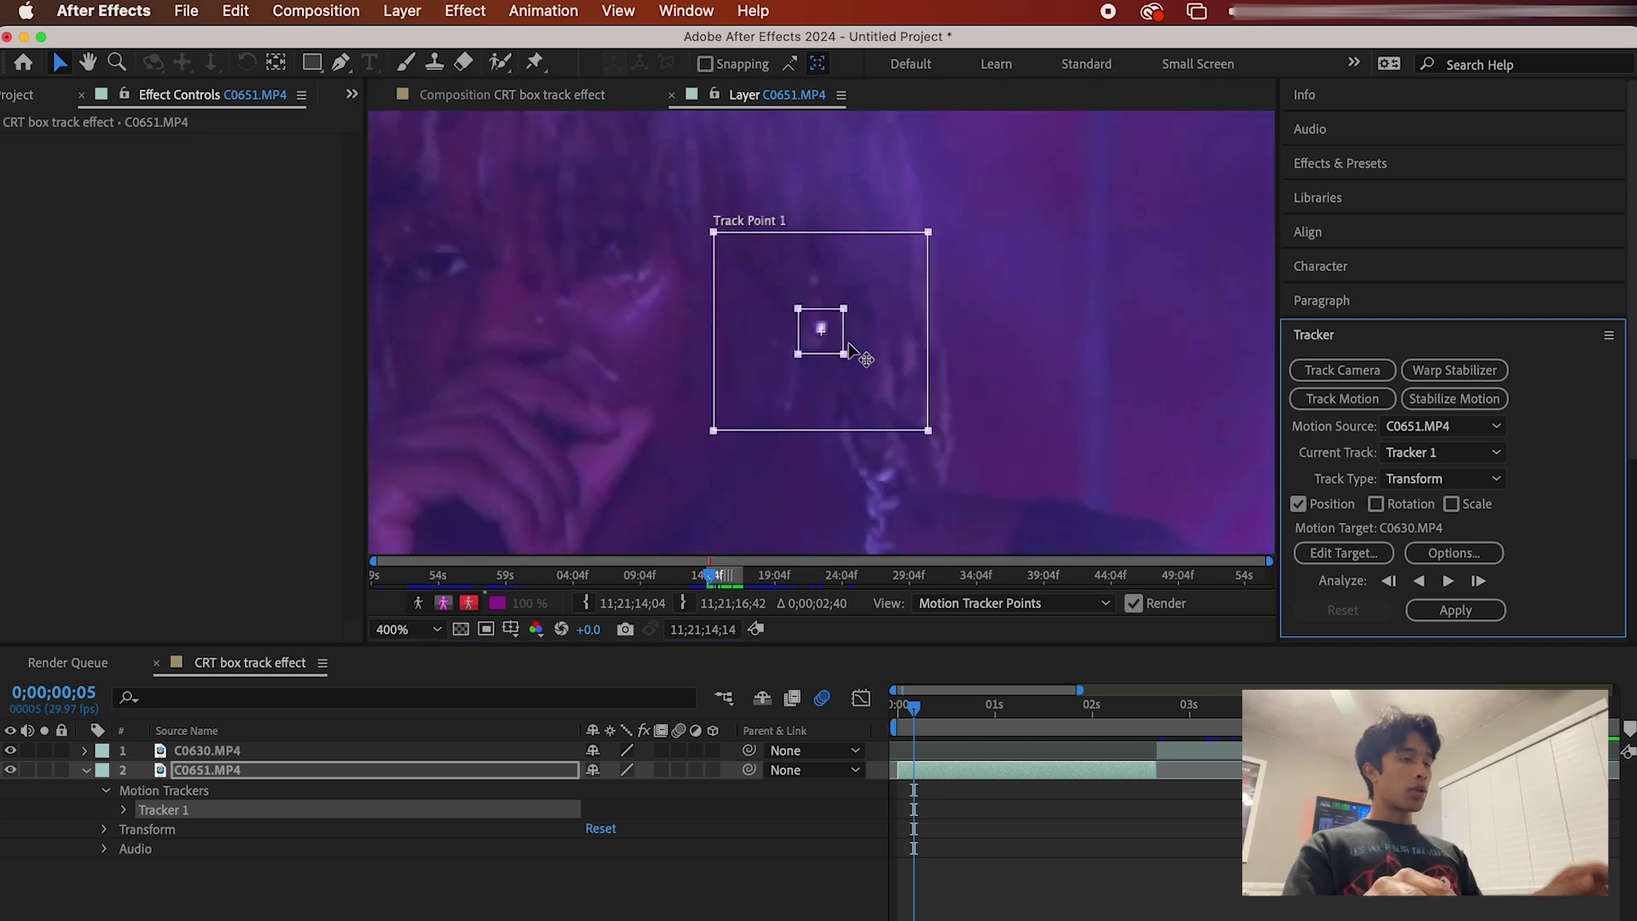
left_click_drag(921, 714, 909, 718)
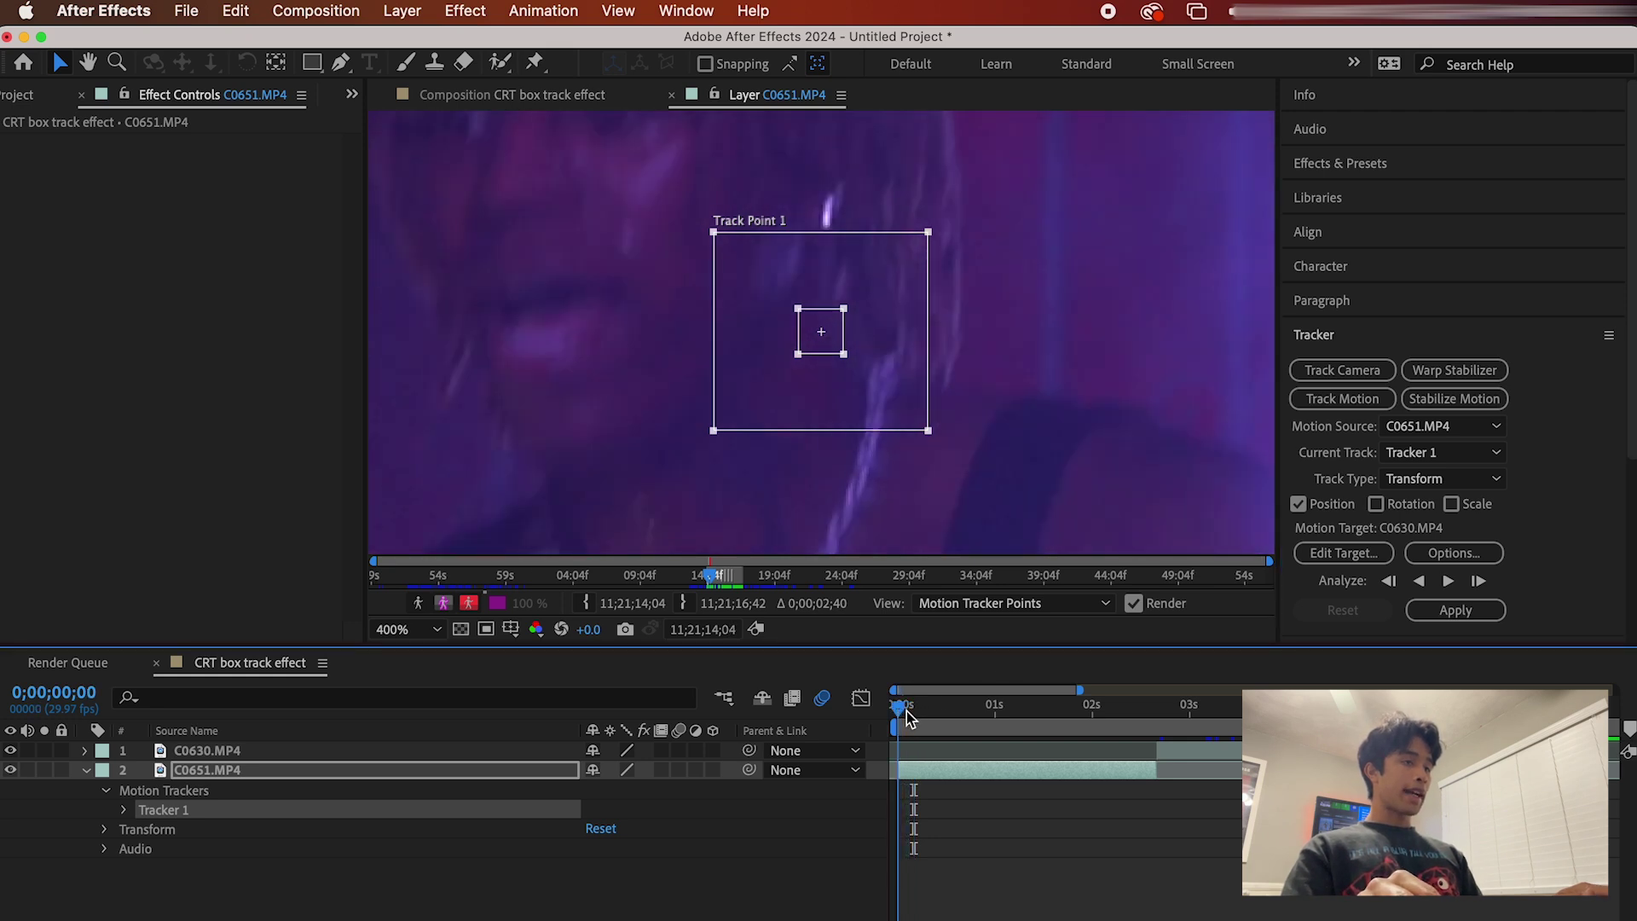
left_click_drag(823, 335, 862, 240)
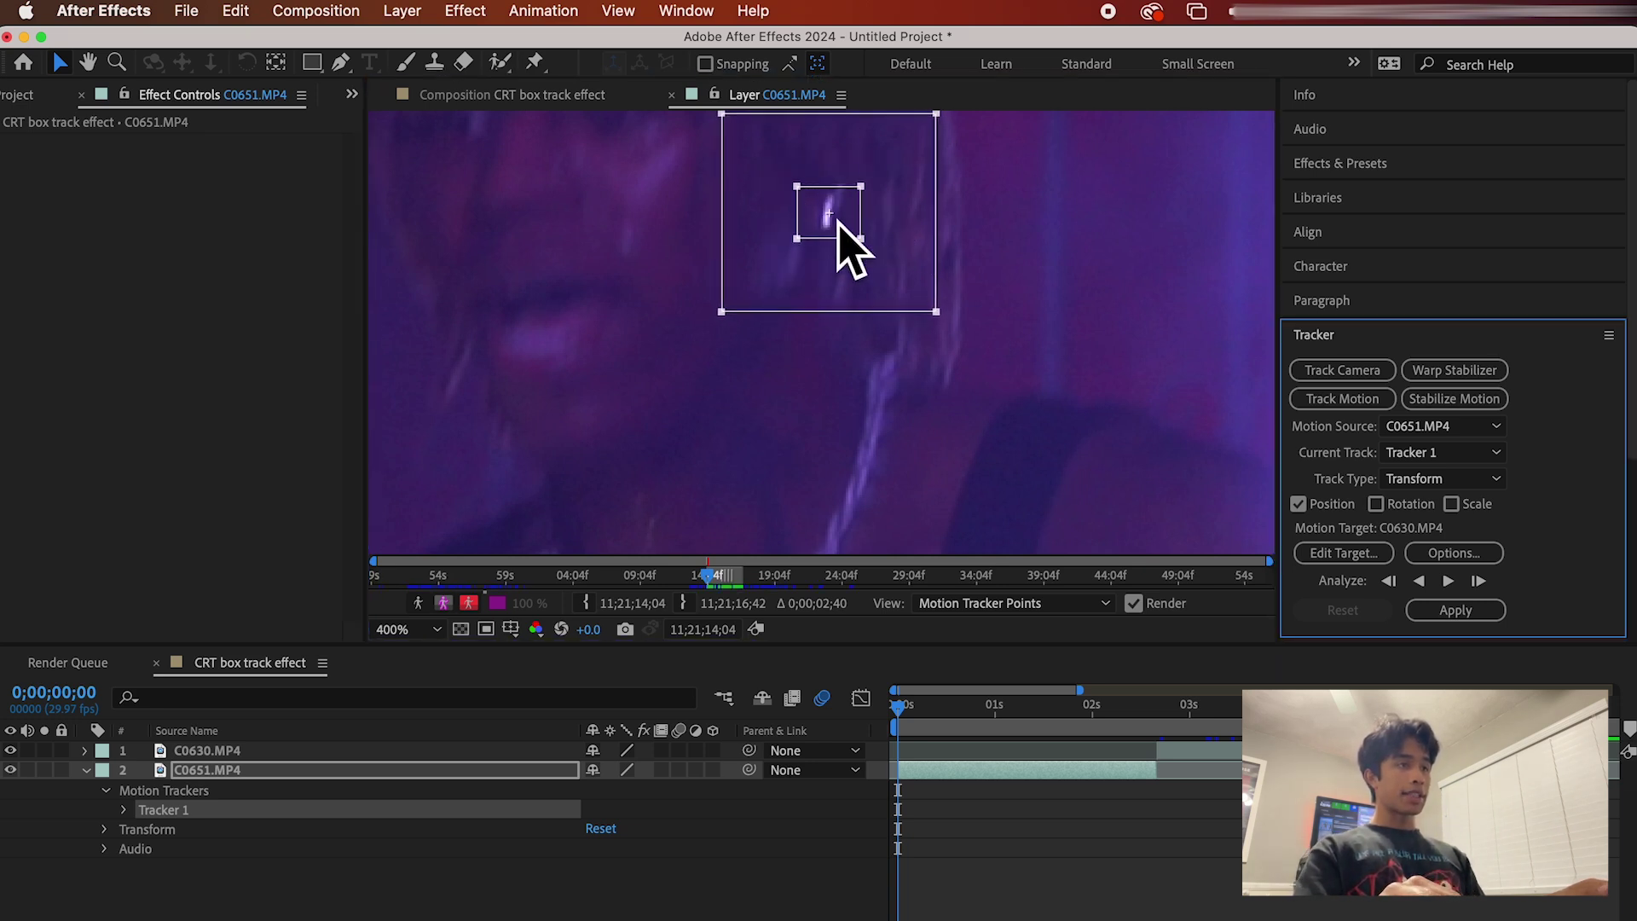
left_click_drag(867, 213, 866, 219)
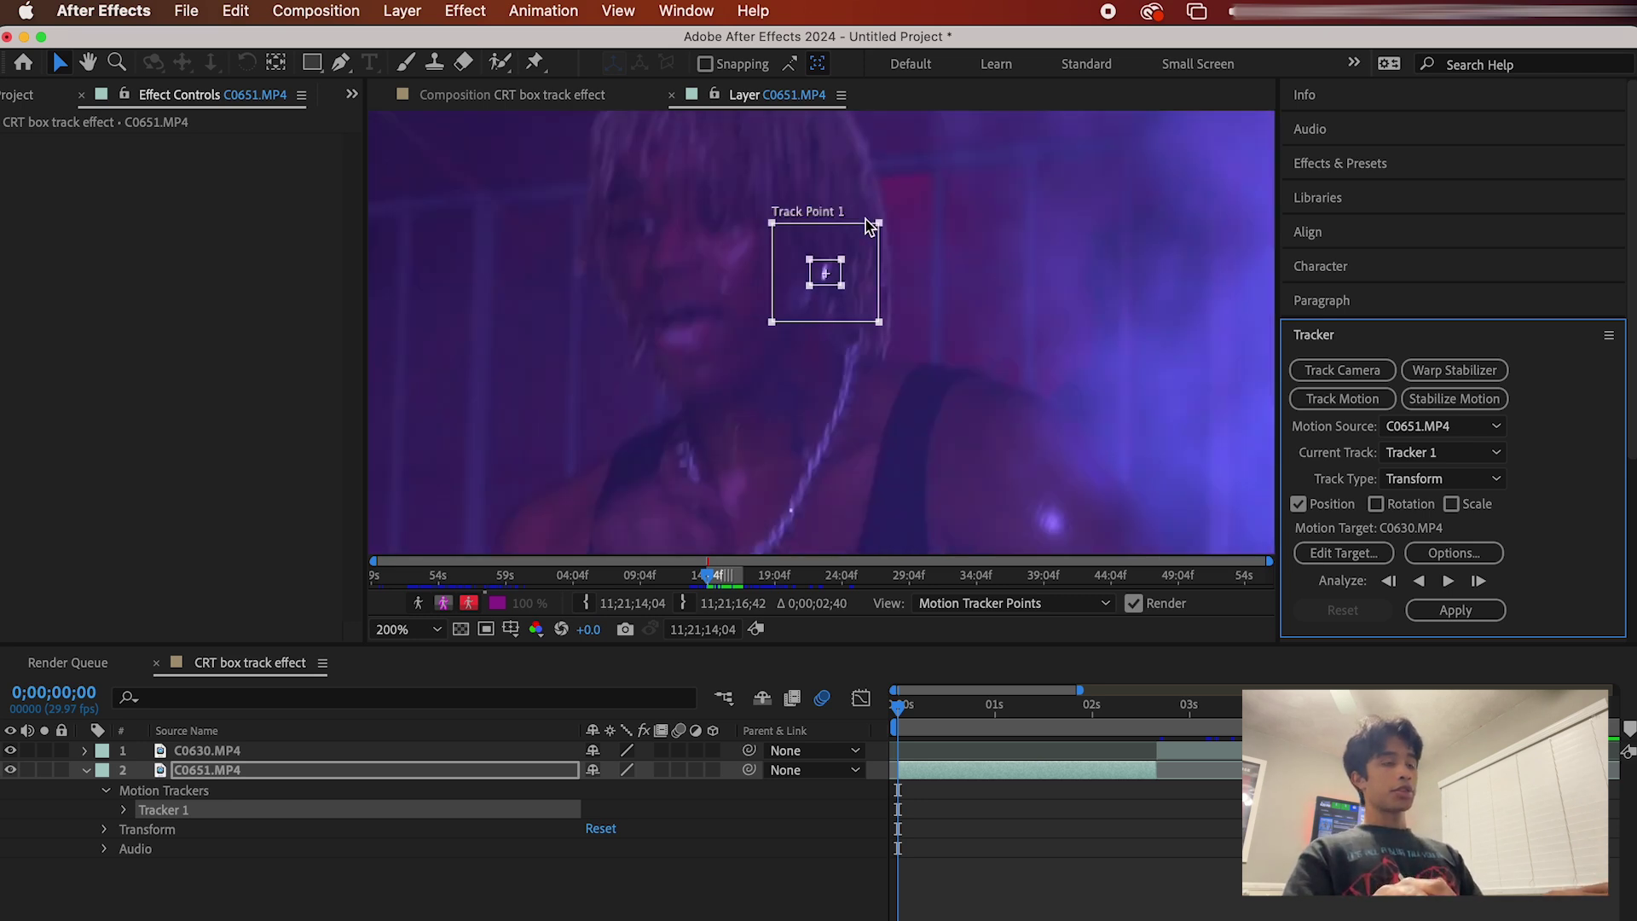
left_click_drag(850, 333, 849, 332)
scroll(840, 331, "up", 2)
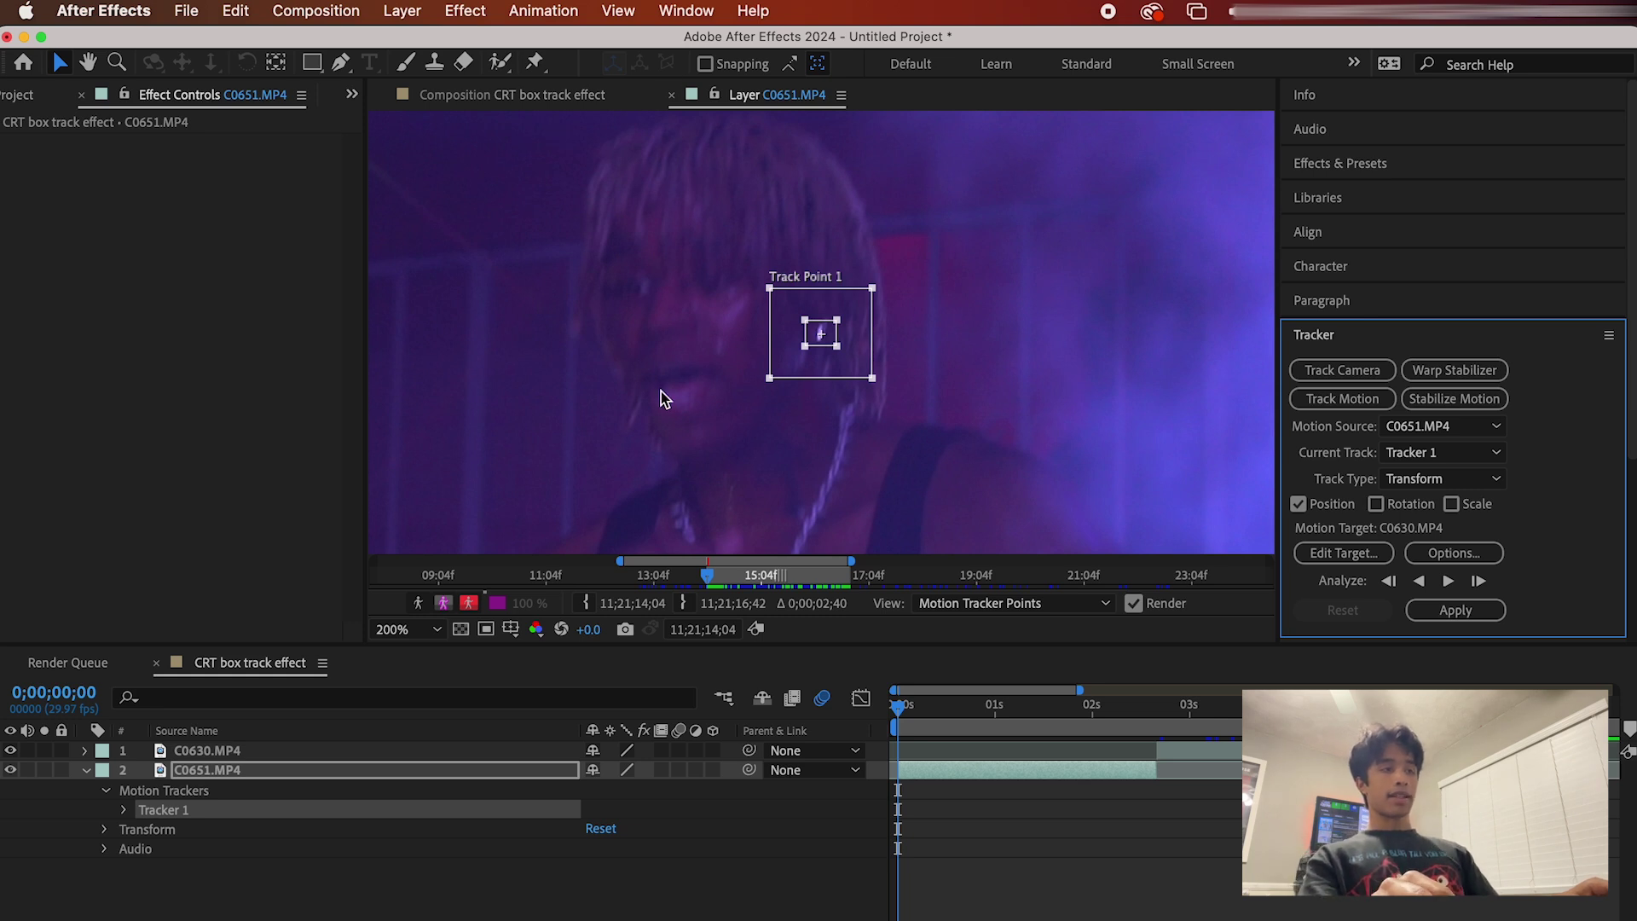
left_click(815, 335)
left_click(826, 332)
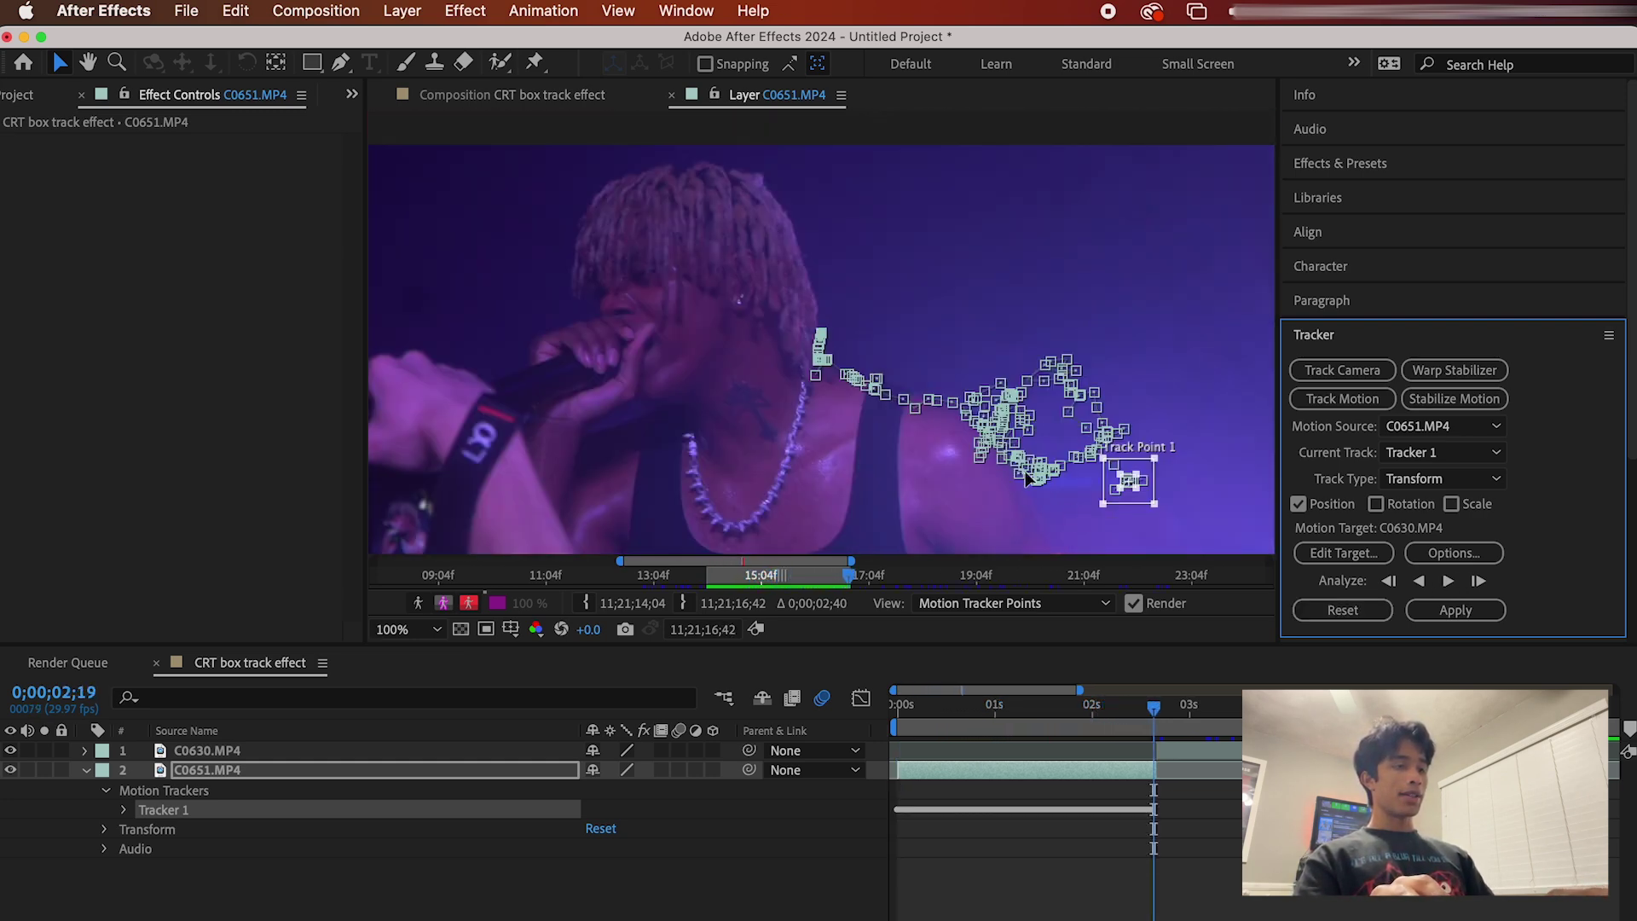
scroll(1028, 479, "right", 5)
scroll(1027, 479, "down", 3)
key("Home")
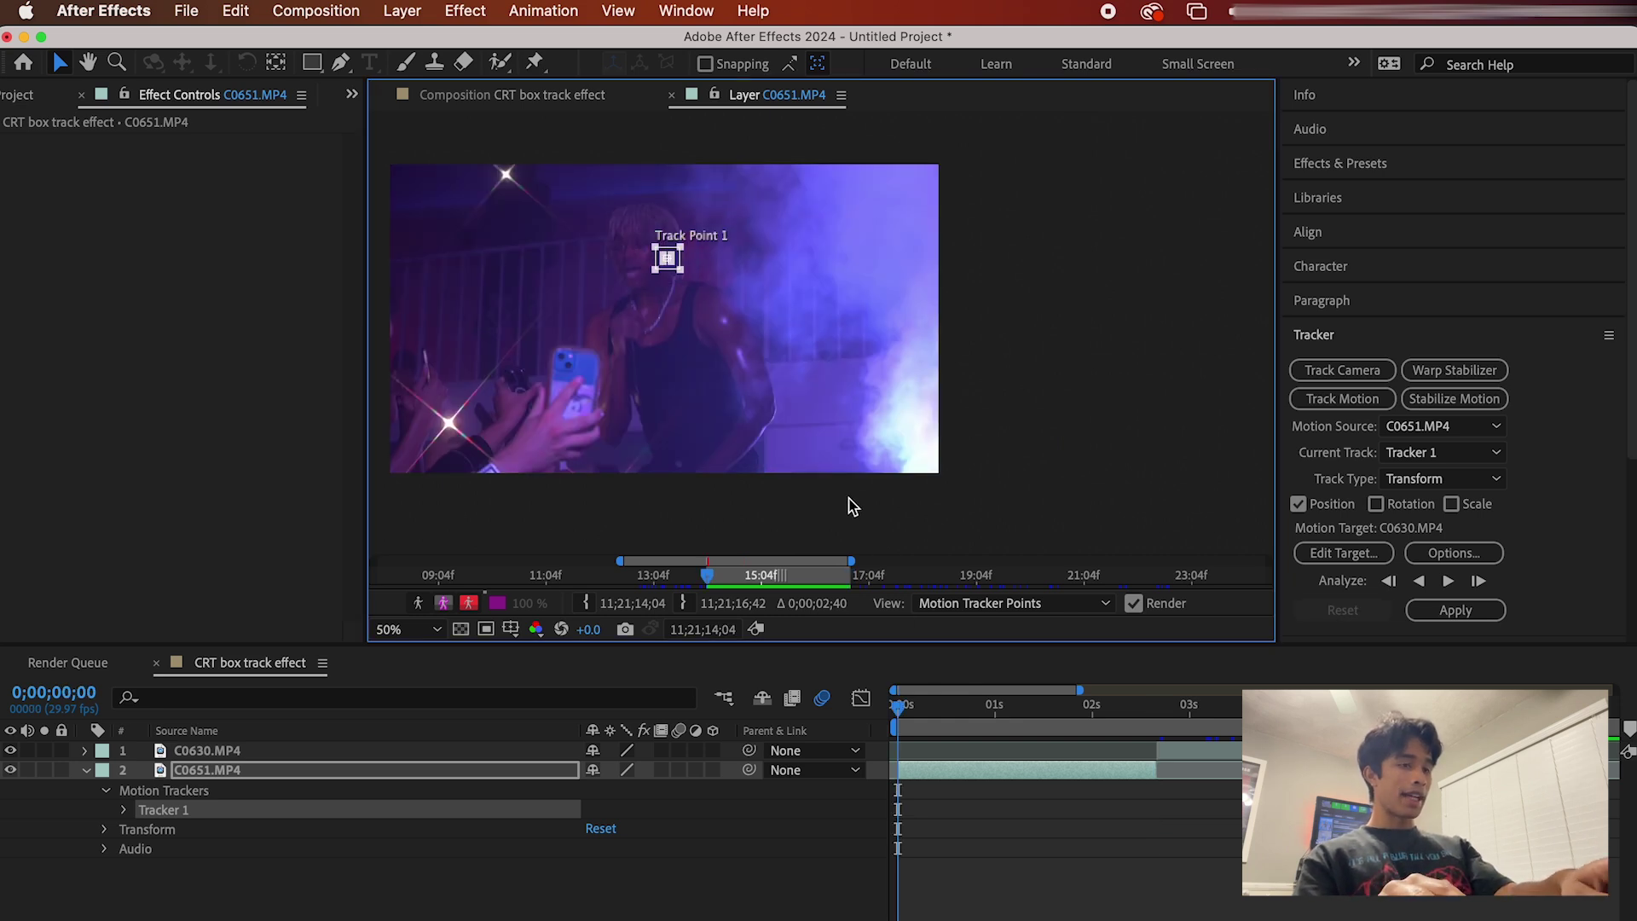
At 200% zoom, move Track Point 1 lower on the face, track it, and scrub back to review
key("equal")
key("equal")
key("period")
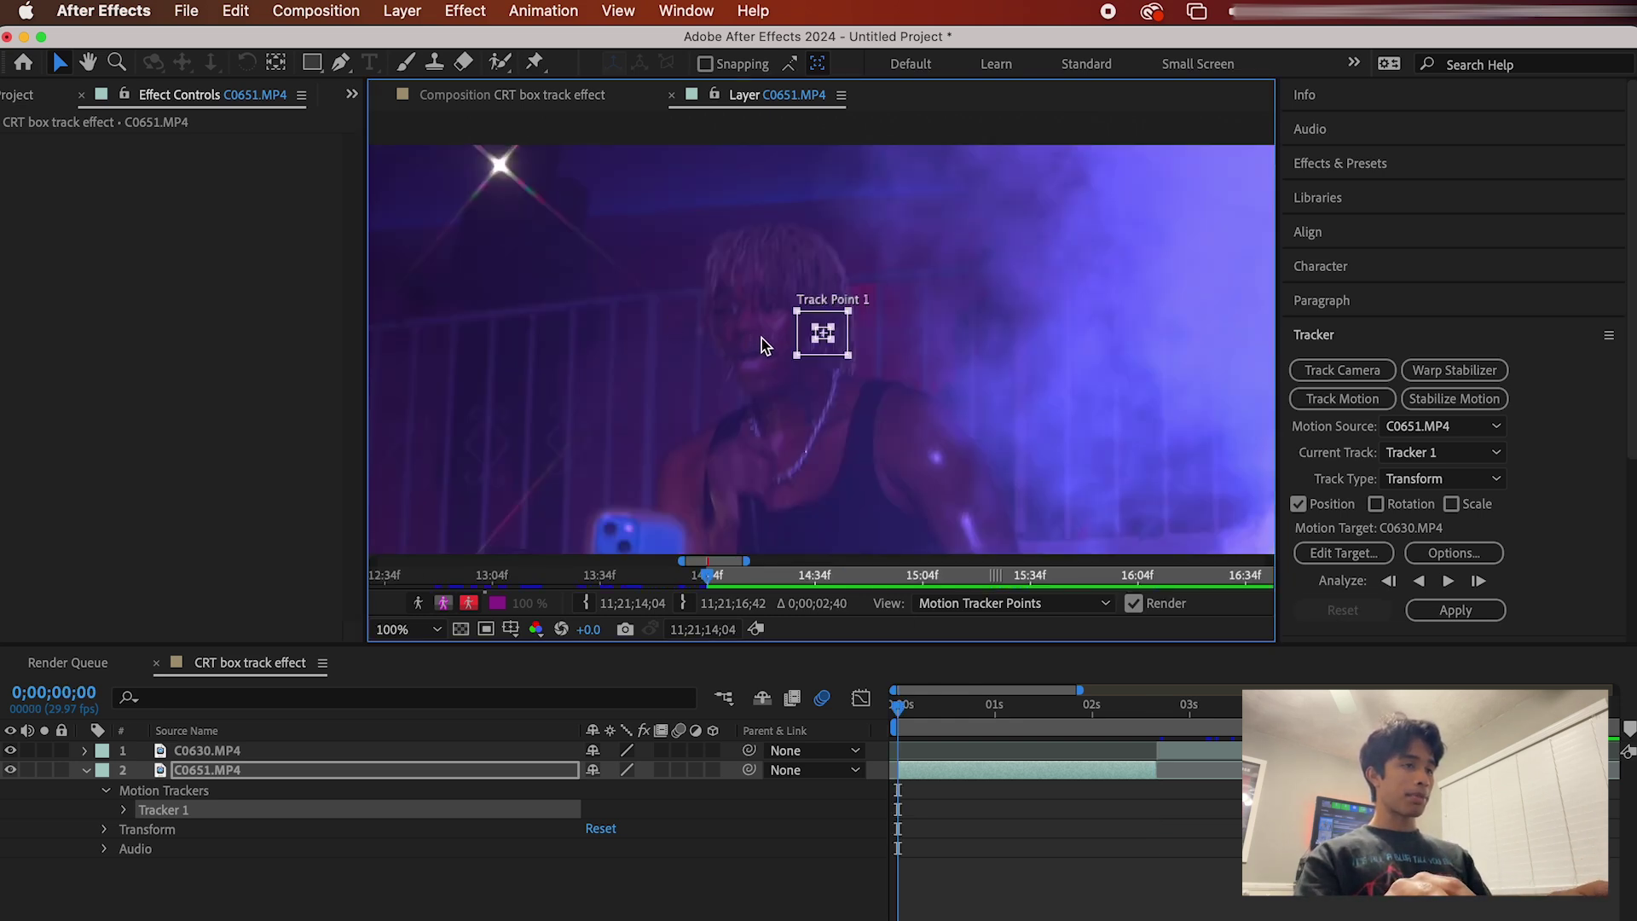
key("period")
left_click_drag(823, 334, 844, 450)
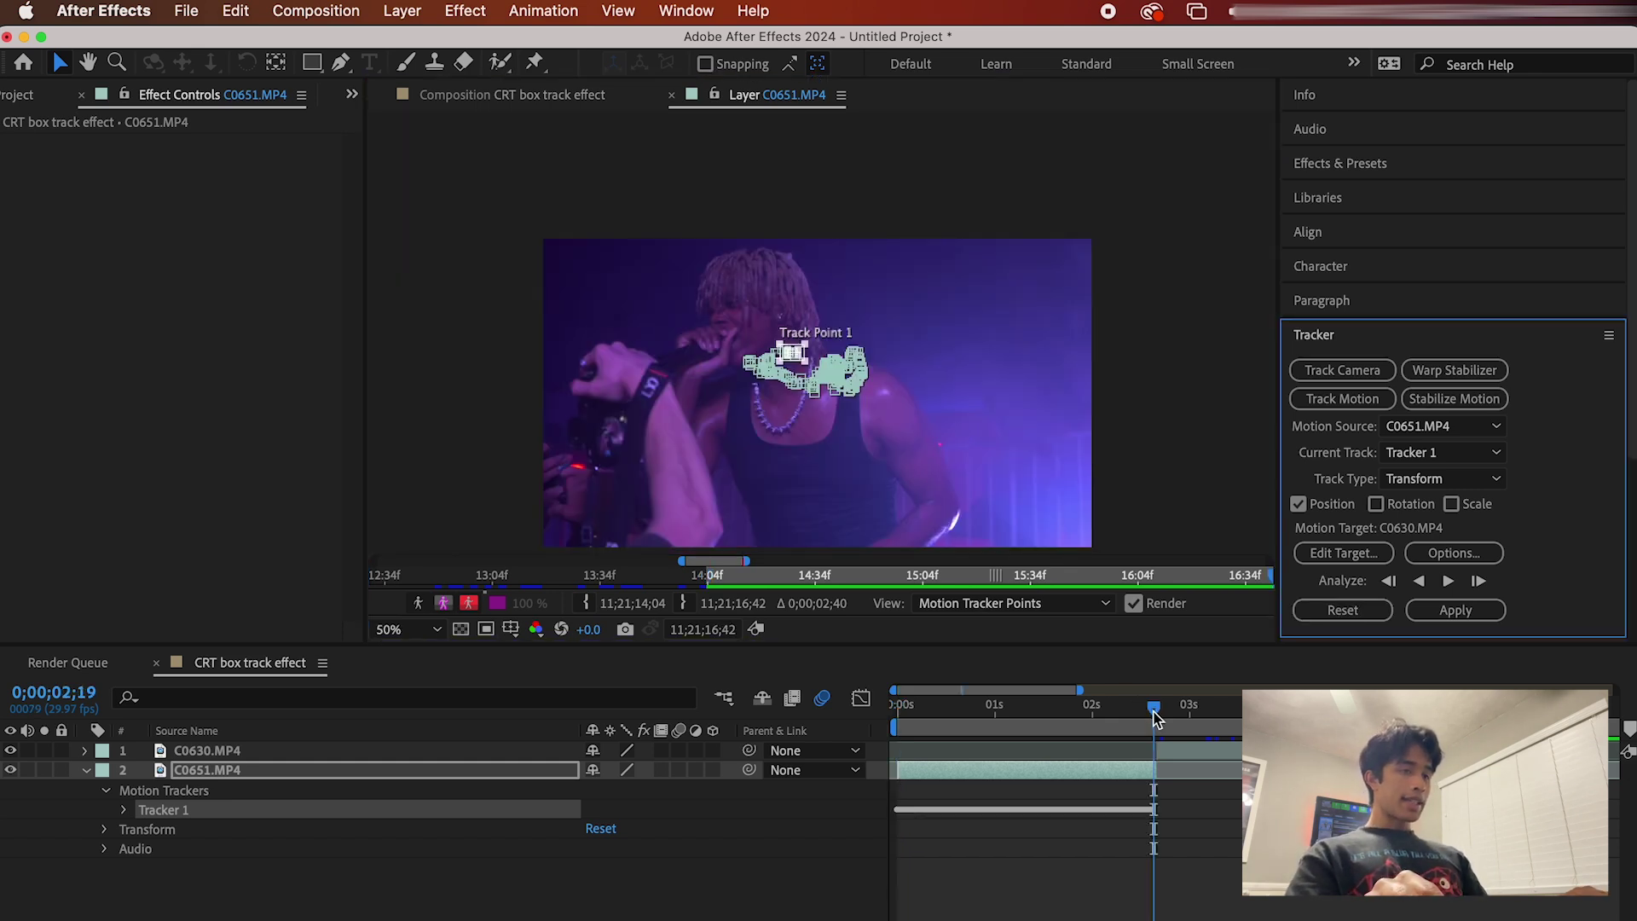
left_click_drag(1155, 712, 897, 704)
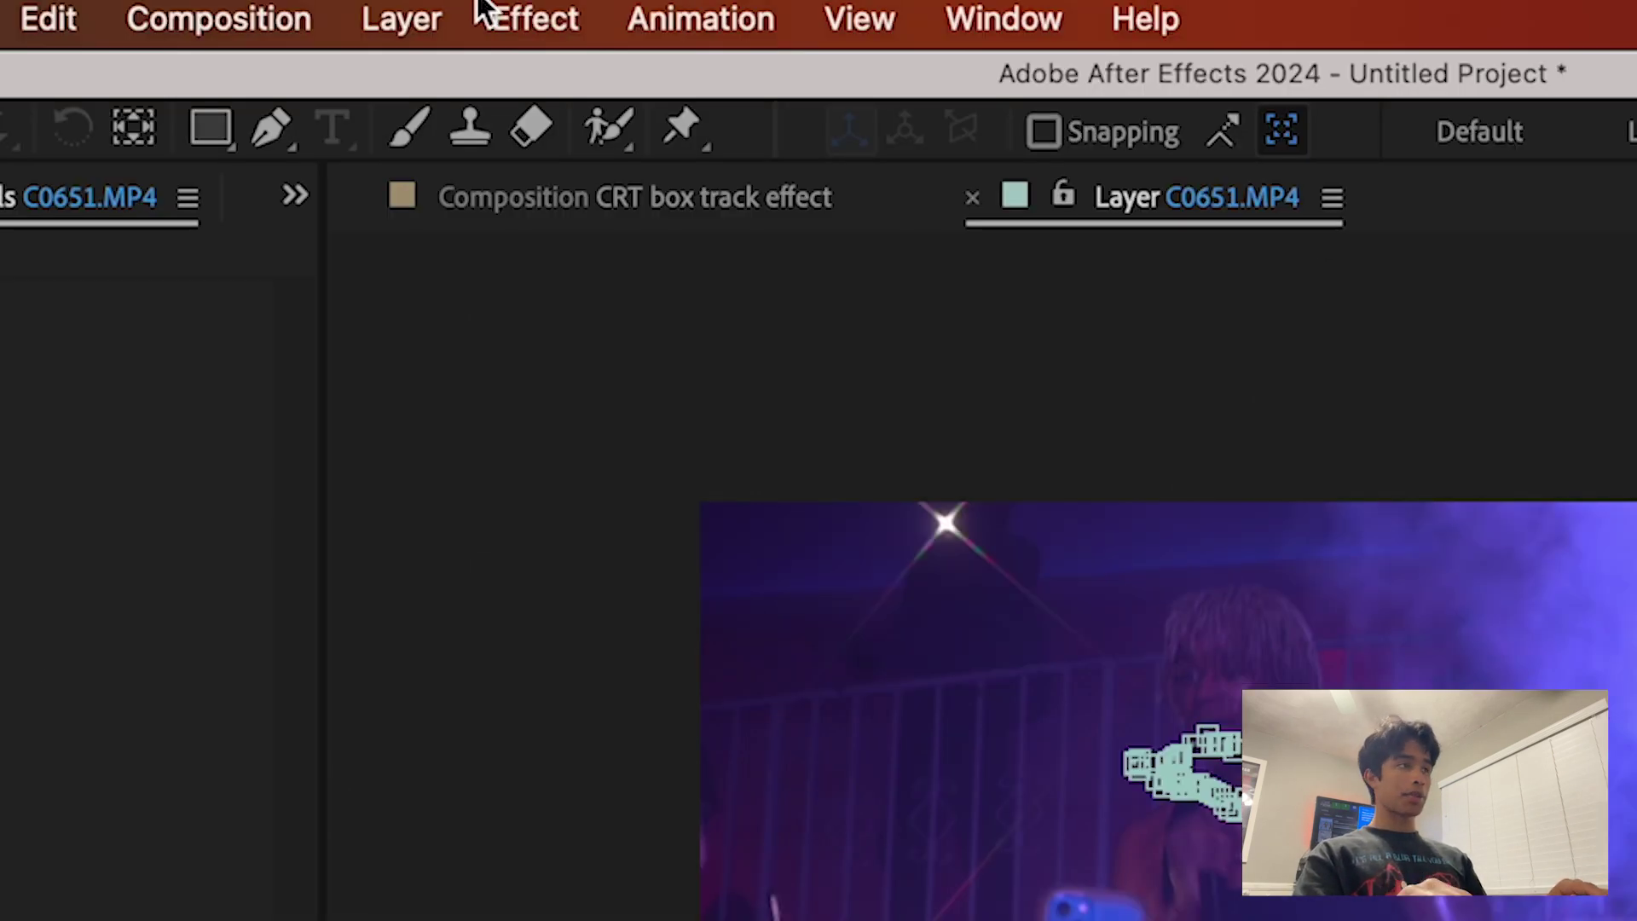
Add a new null layer to the composition to carry the track
left_click(391, 8)
mouse_move(401, 91)
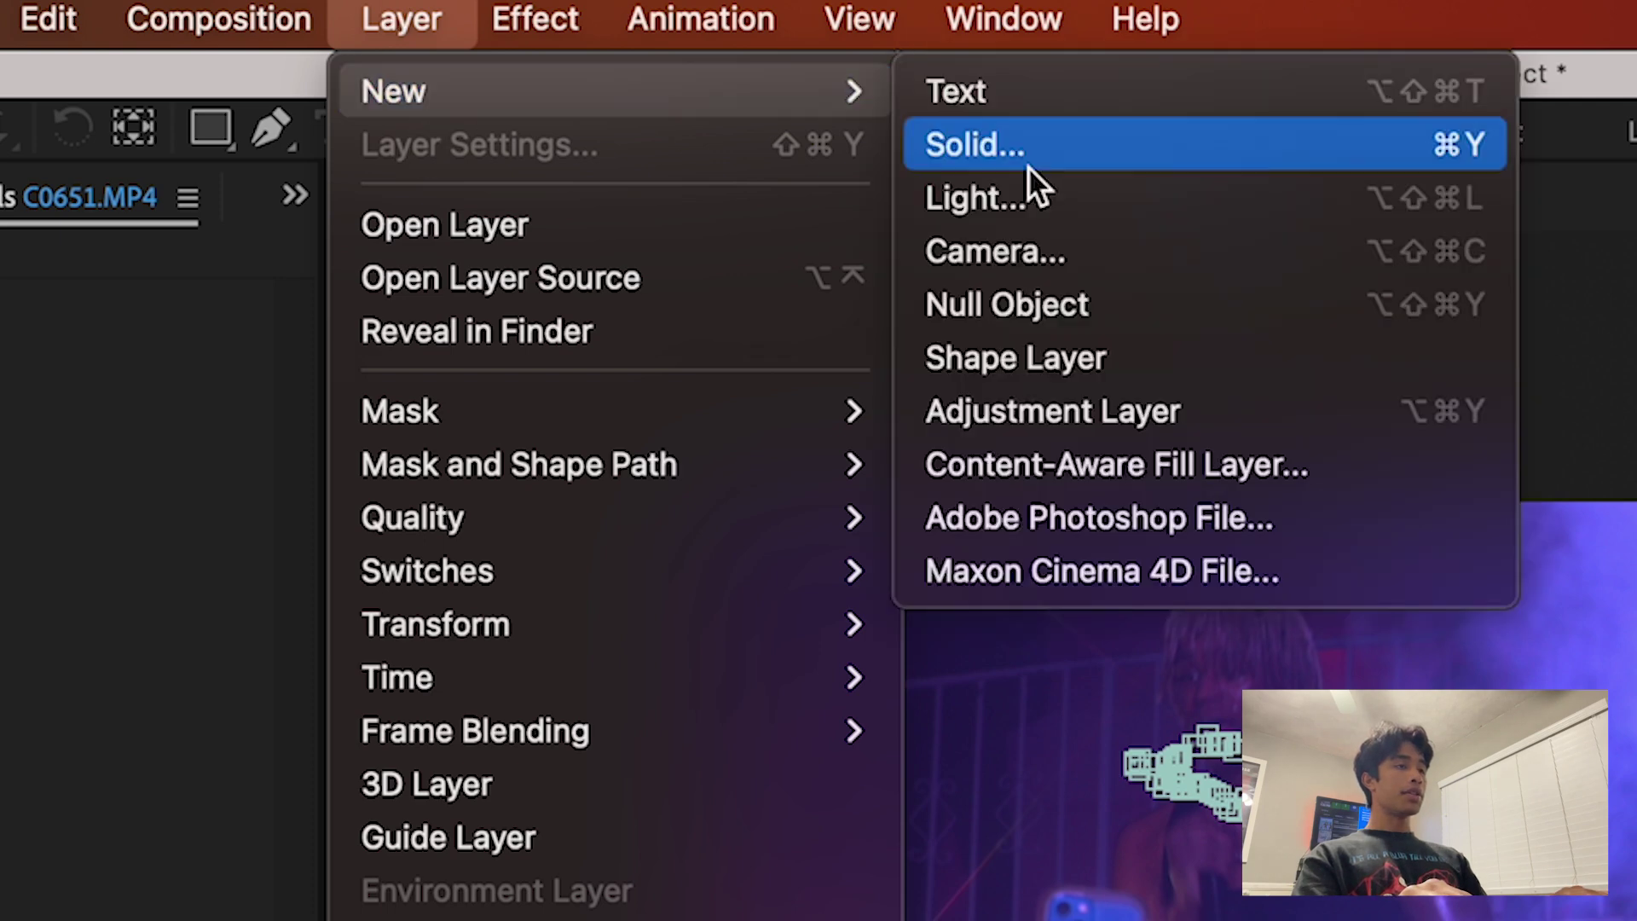
left_click(1023, 319)
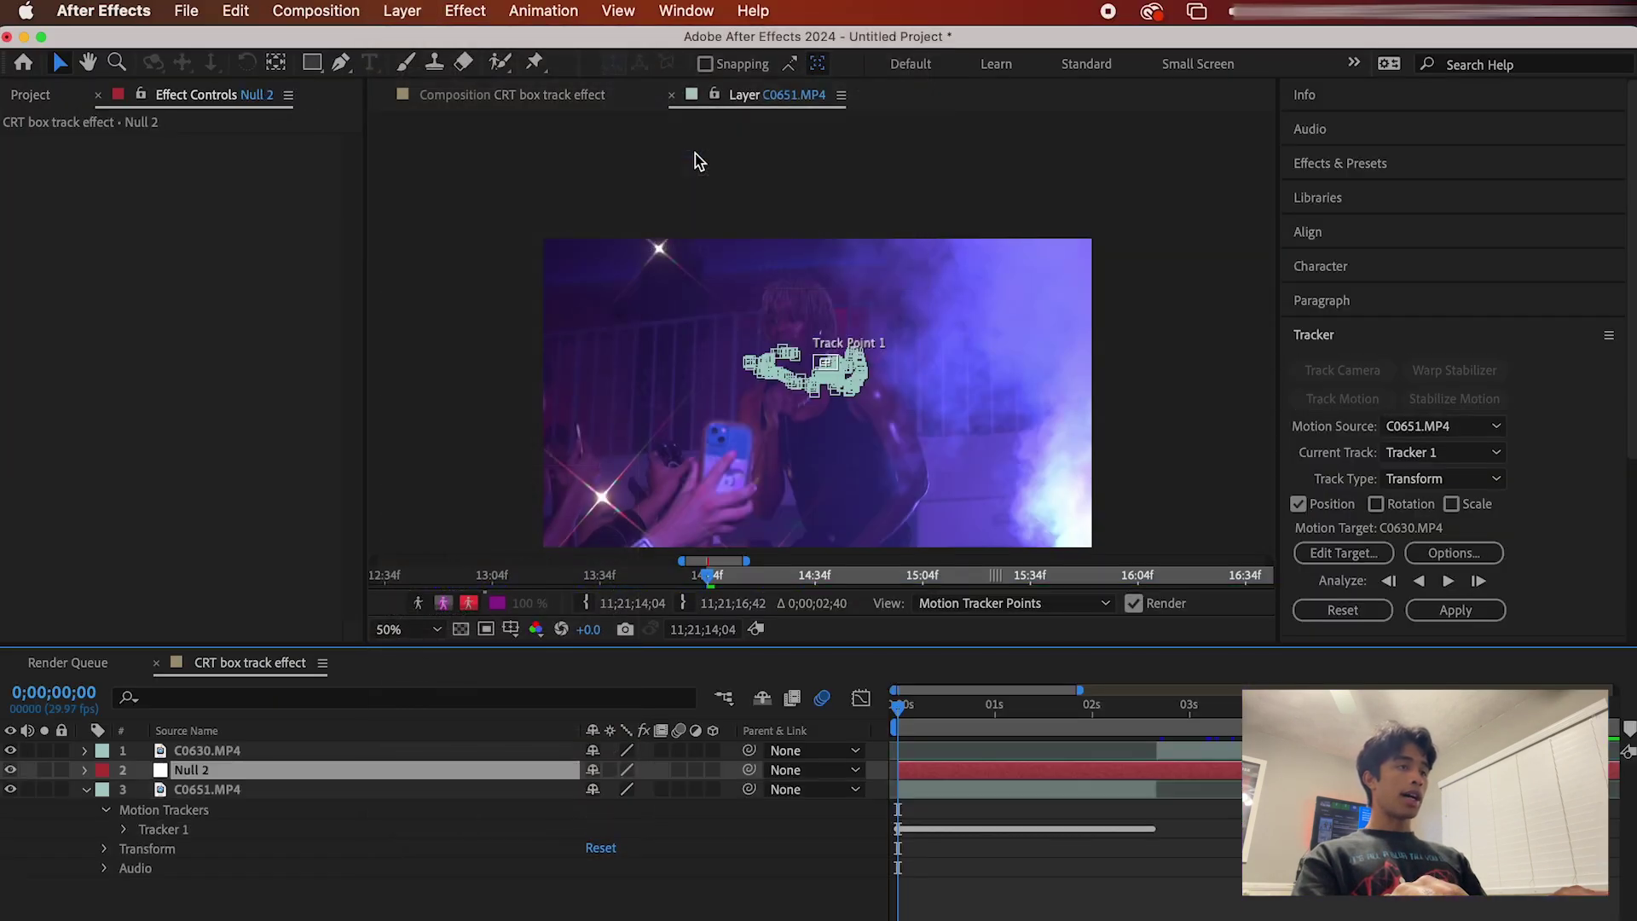
Set Null 2 as the motion target and apply the face track in X and Y
left_click(1350, 573)
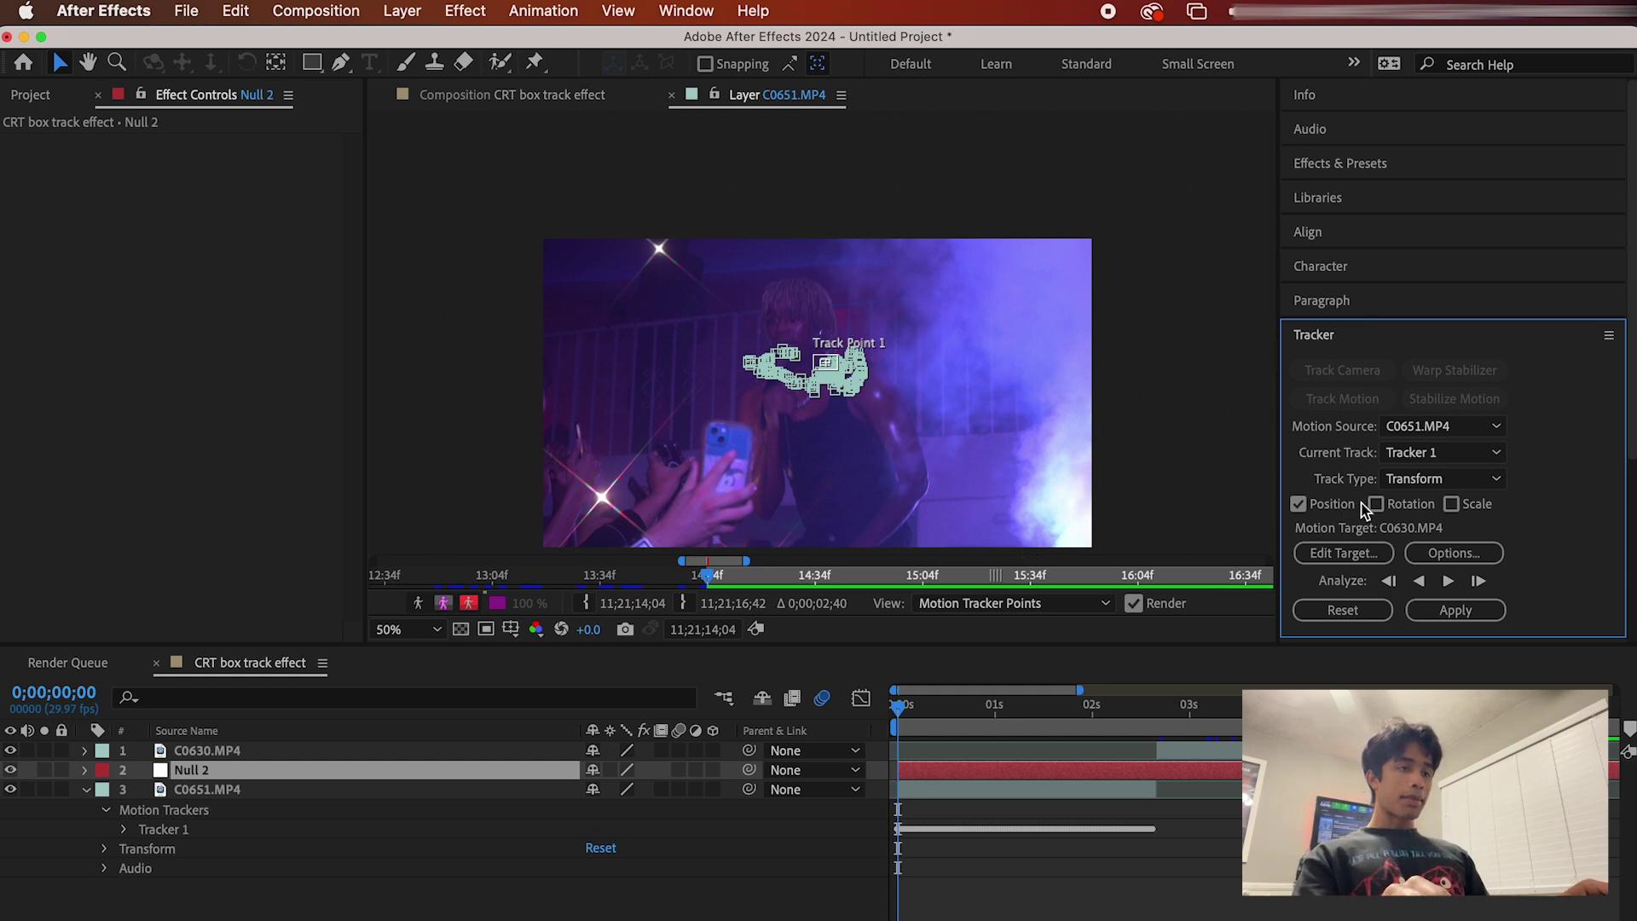
left_click(1363, 552)
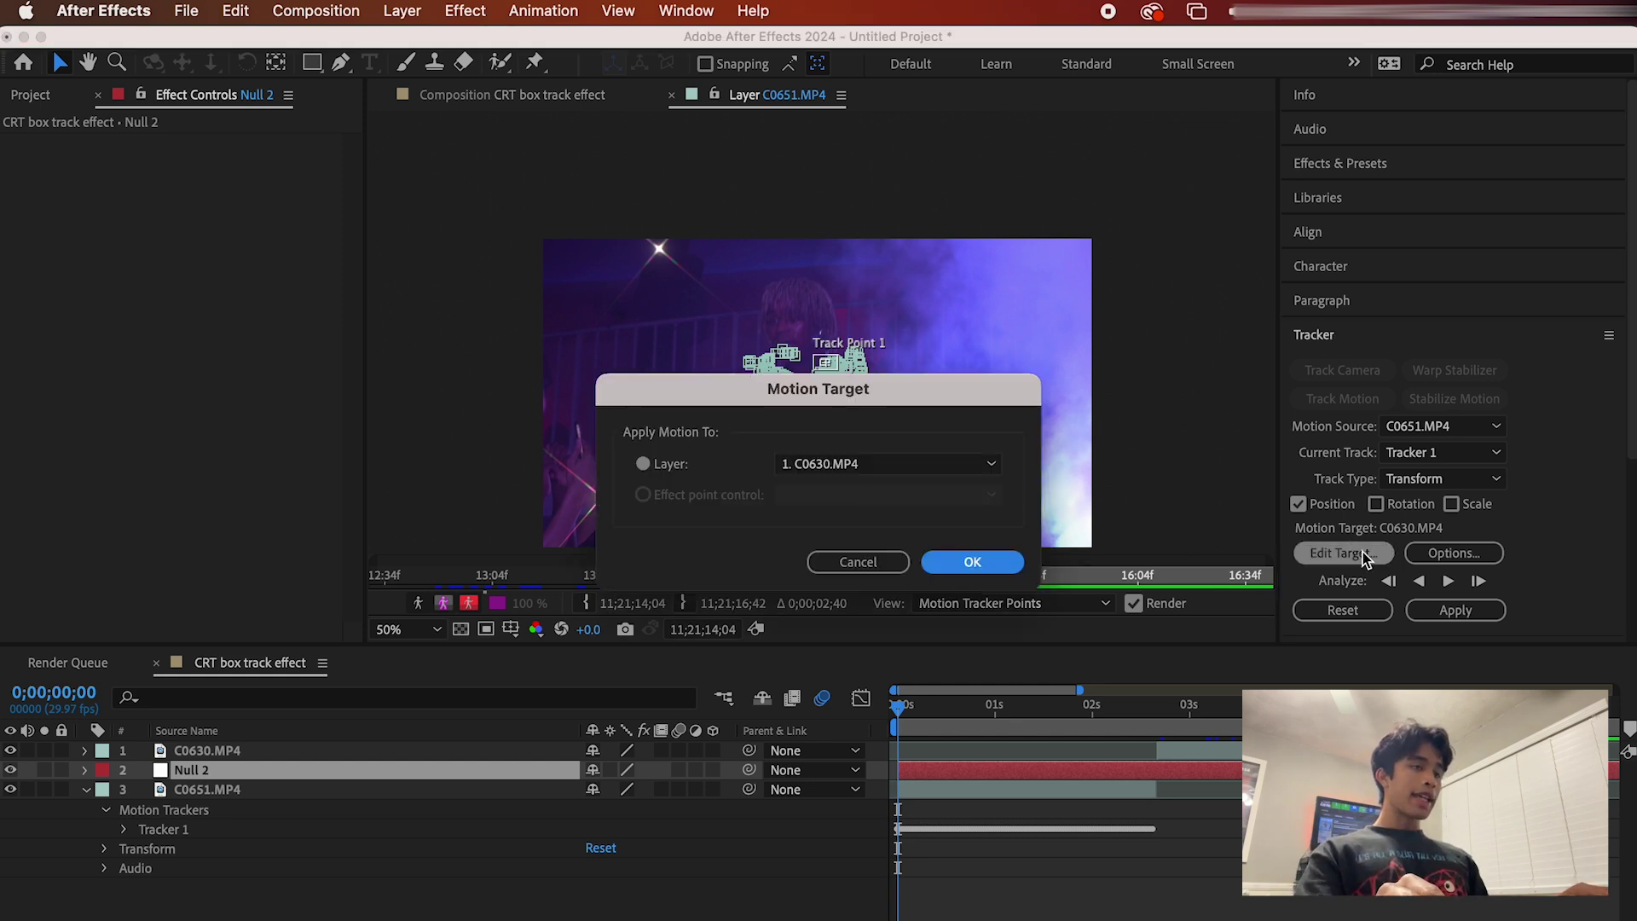
left_click(837, 469)
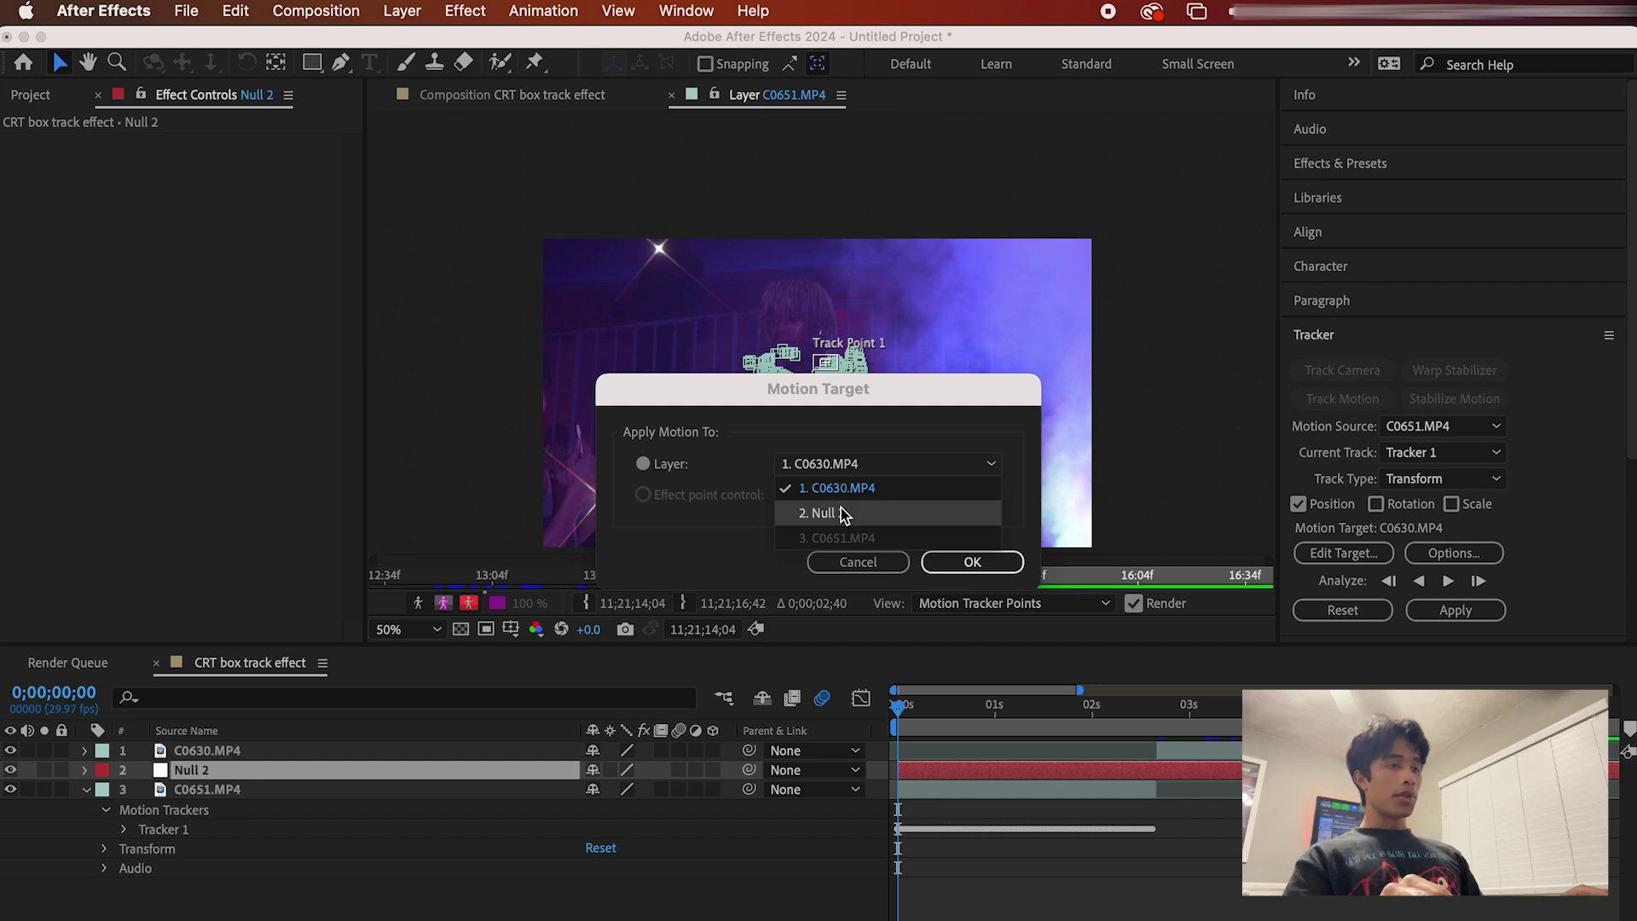
left_click(840, 508)
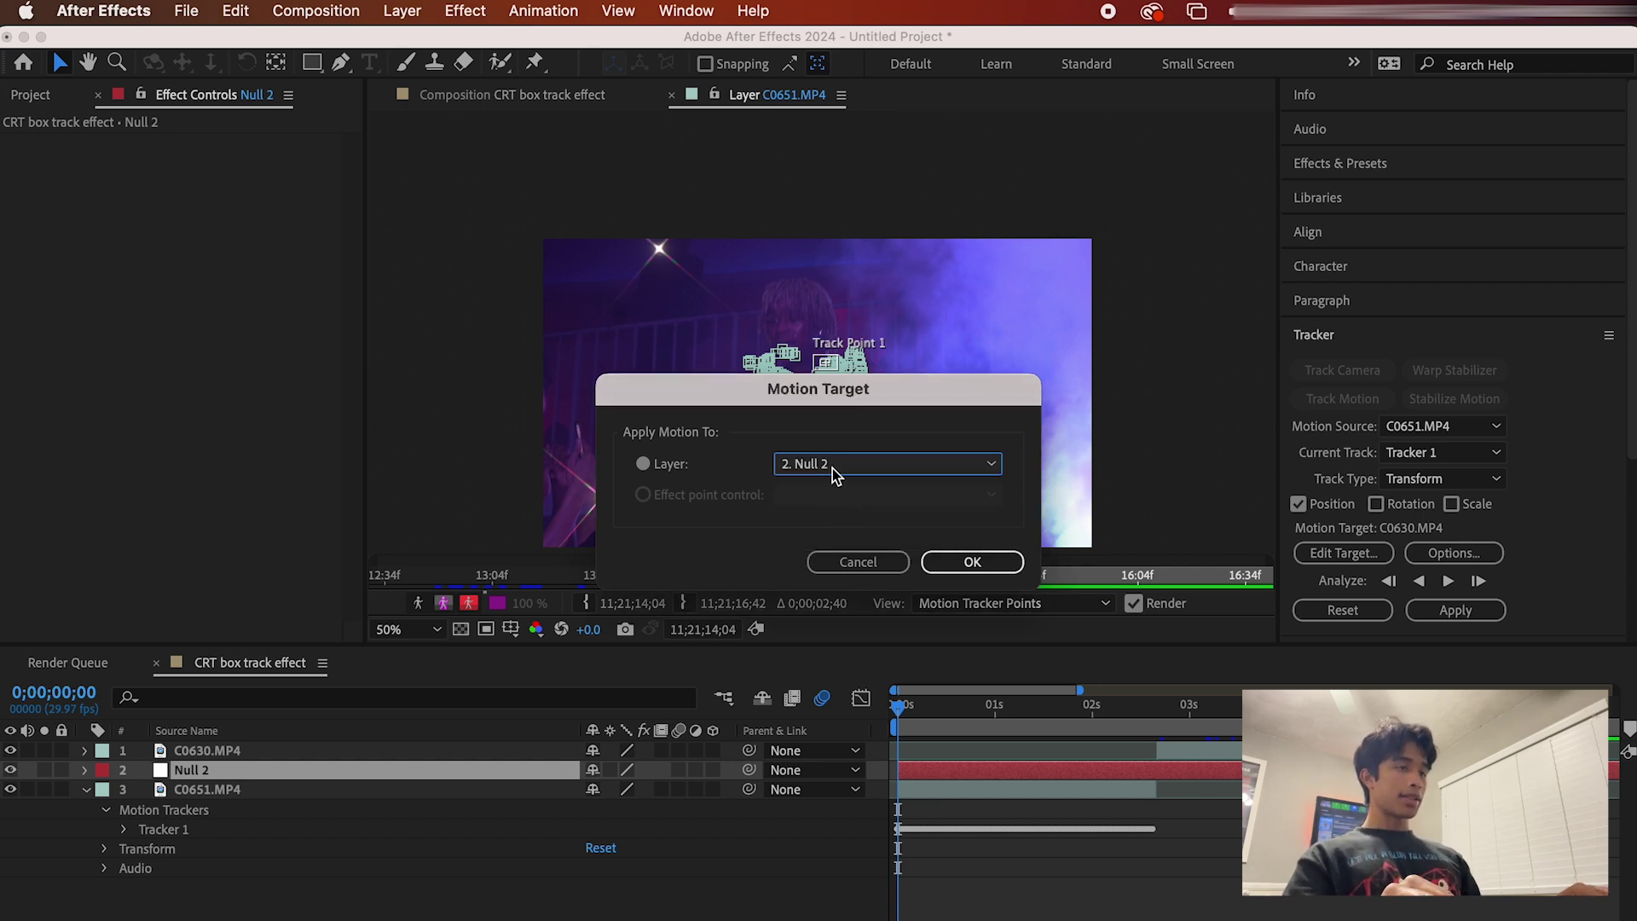
left_click(996, 563)
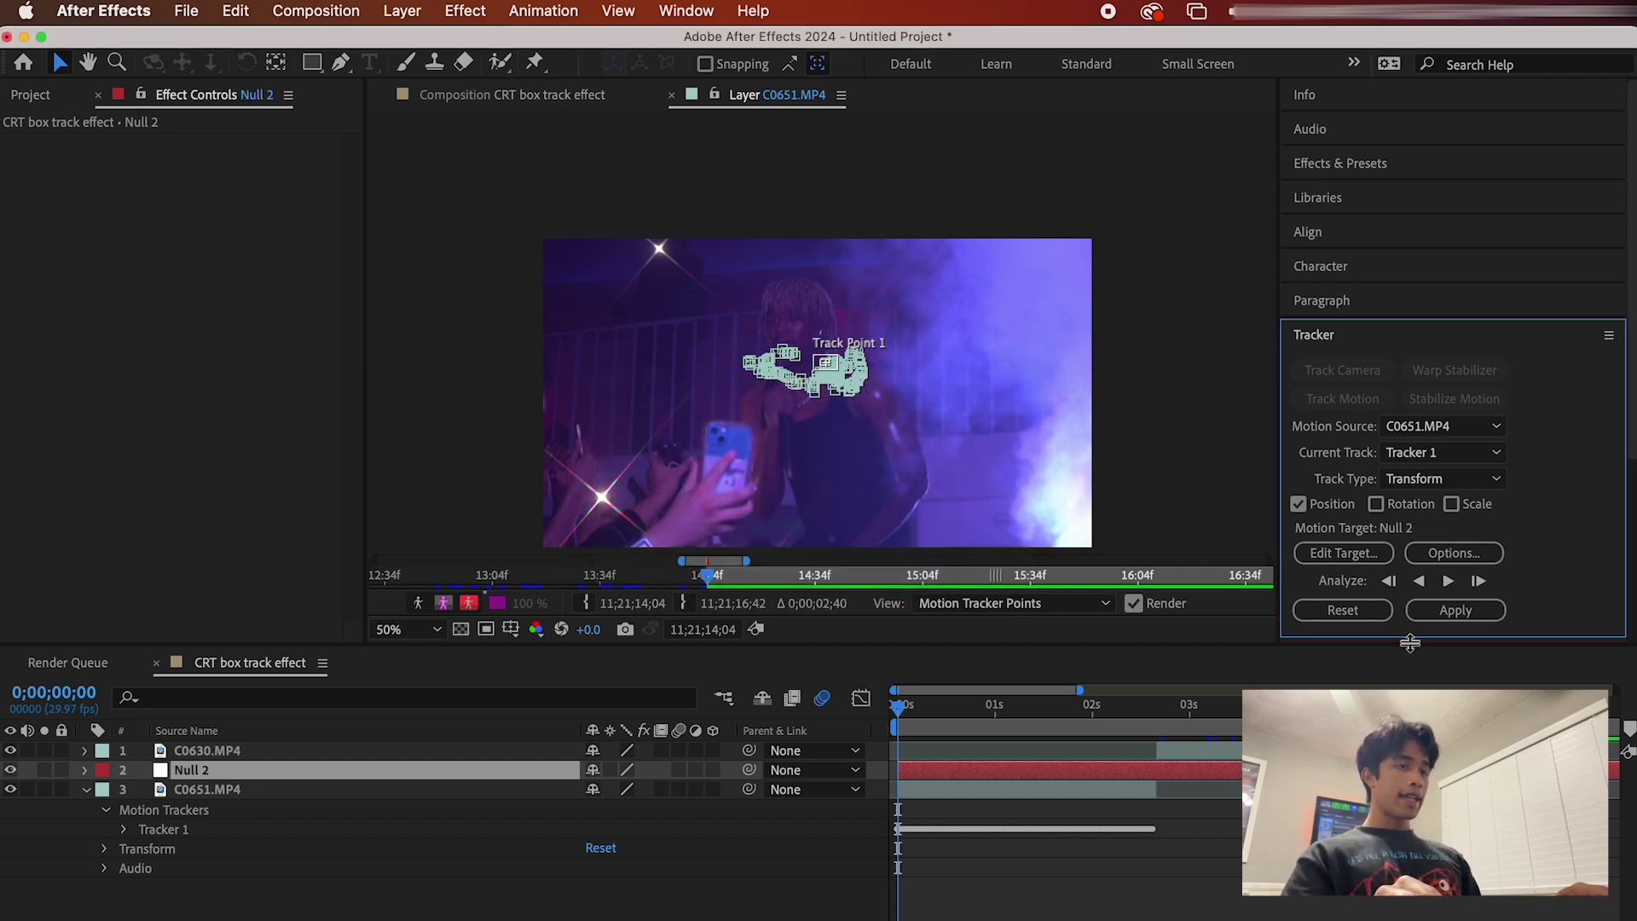
left_click(1454, 614)
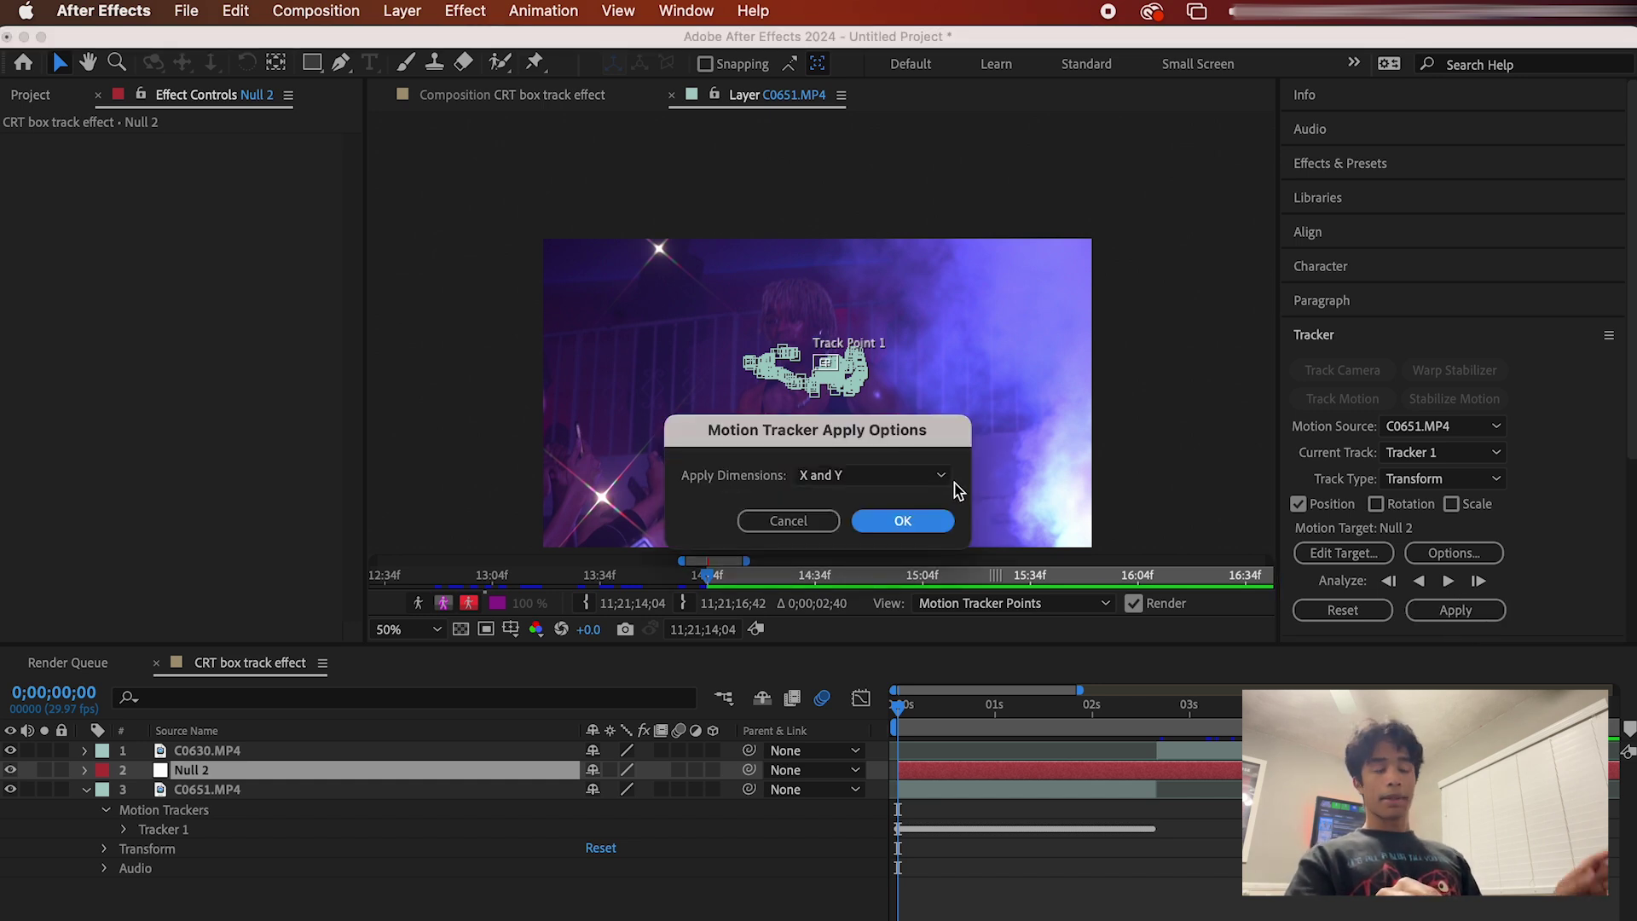
left_click(928, 536)
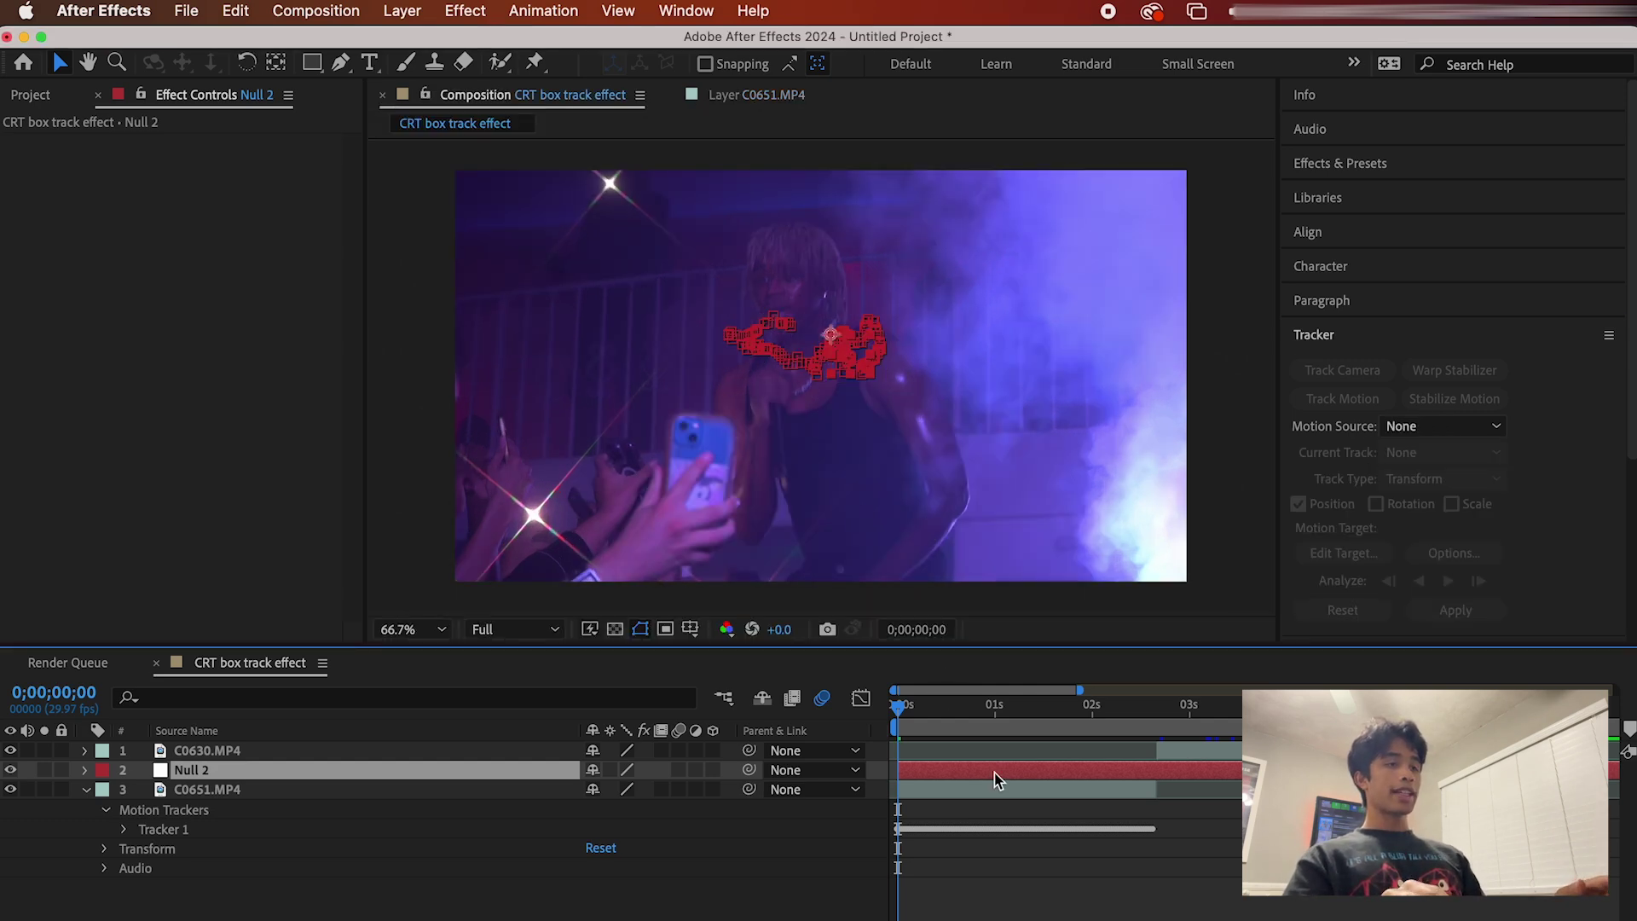
Scrub to confirm the null follows the face, return to the start, and show the Project panel
left_click_drag(920, 722, 961, 727)
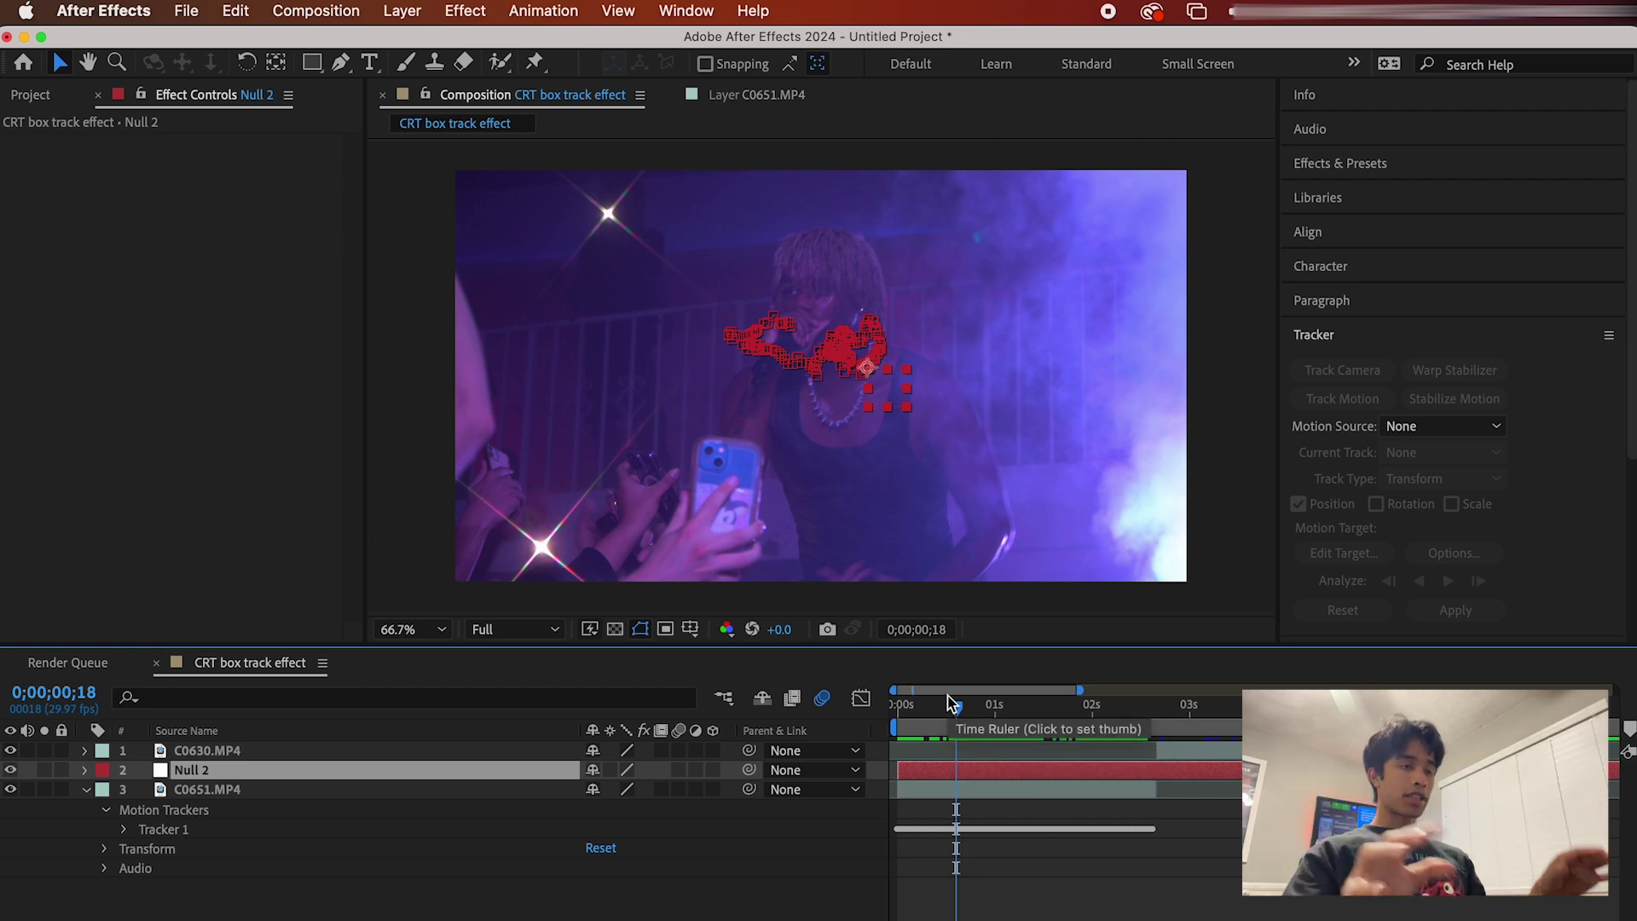
left_click_drag(952, 701, 902, 724)
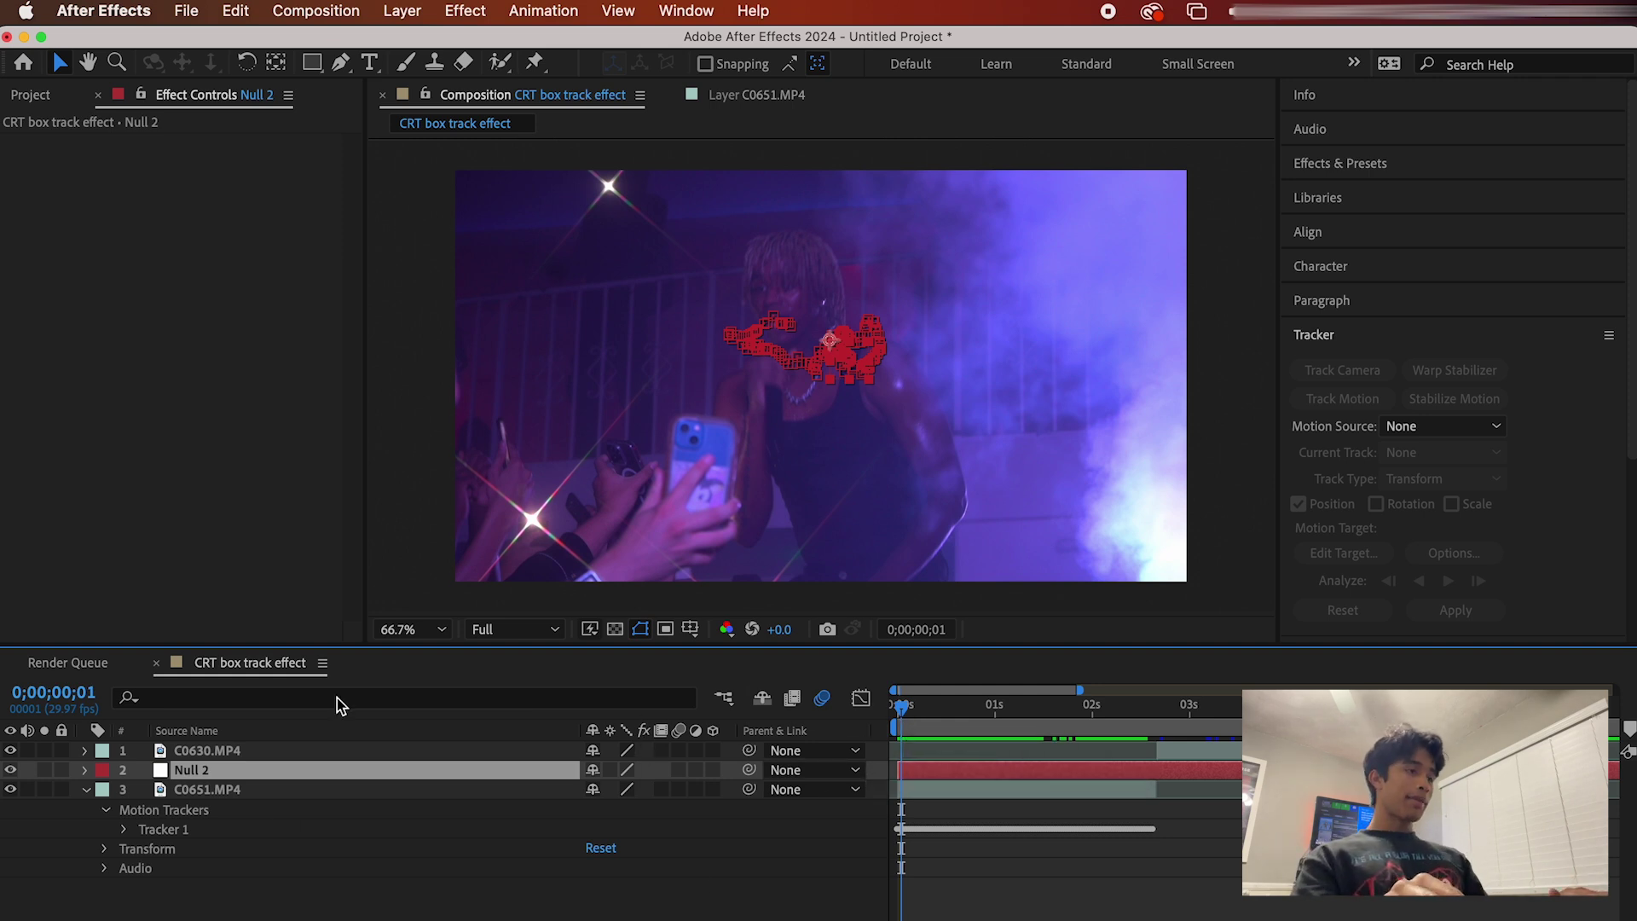
left_click(12, 95)
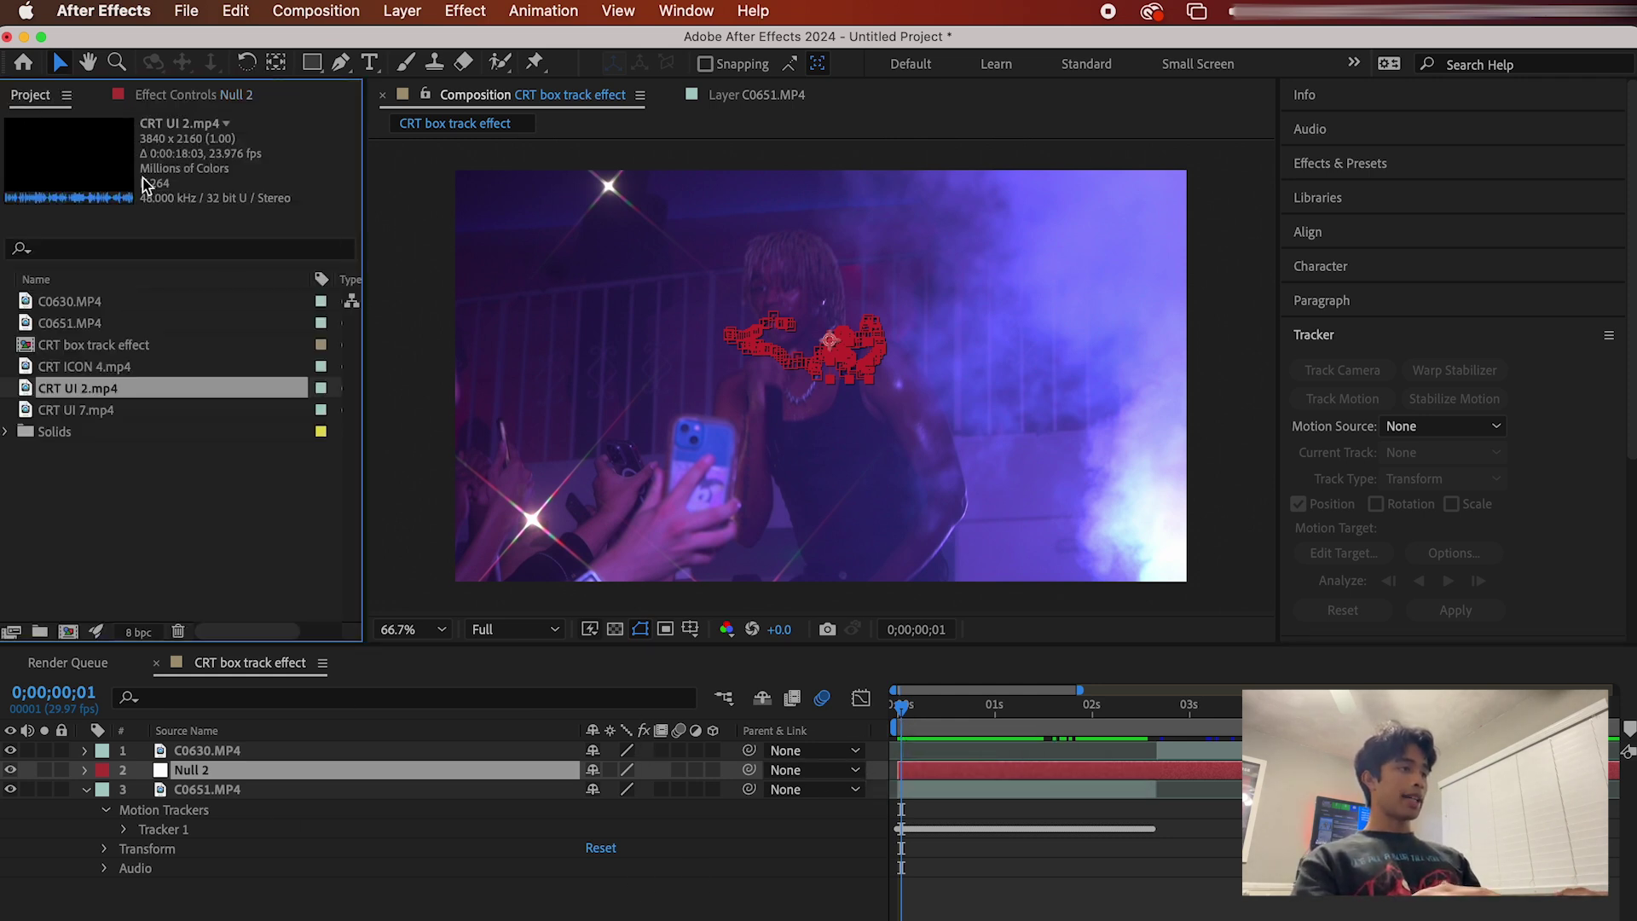
Drag CRT ICON 4.mp4 from the Project panel into the composition
left_click(130, 375)
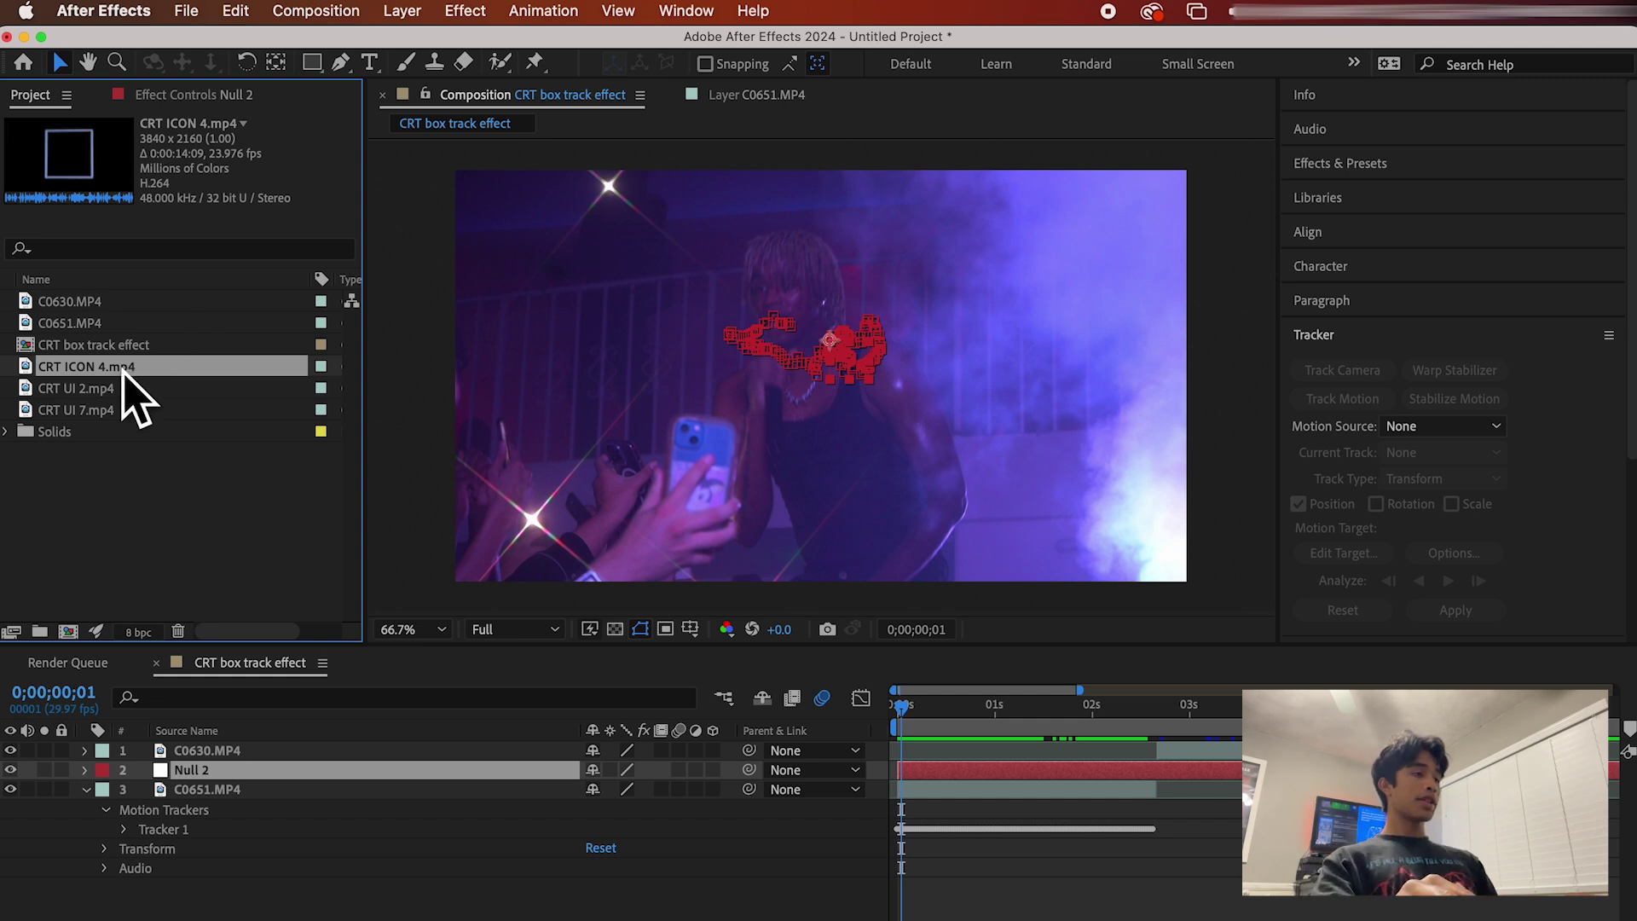
left_click_drag(109, 366, 339, 750)
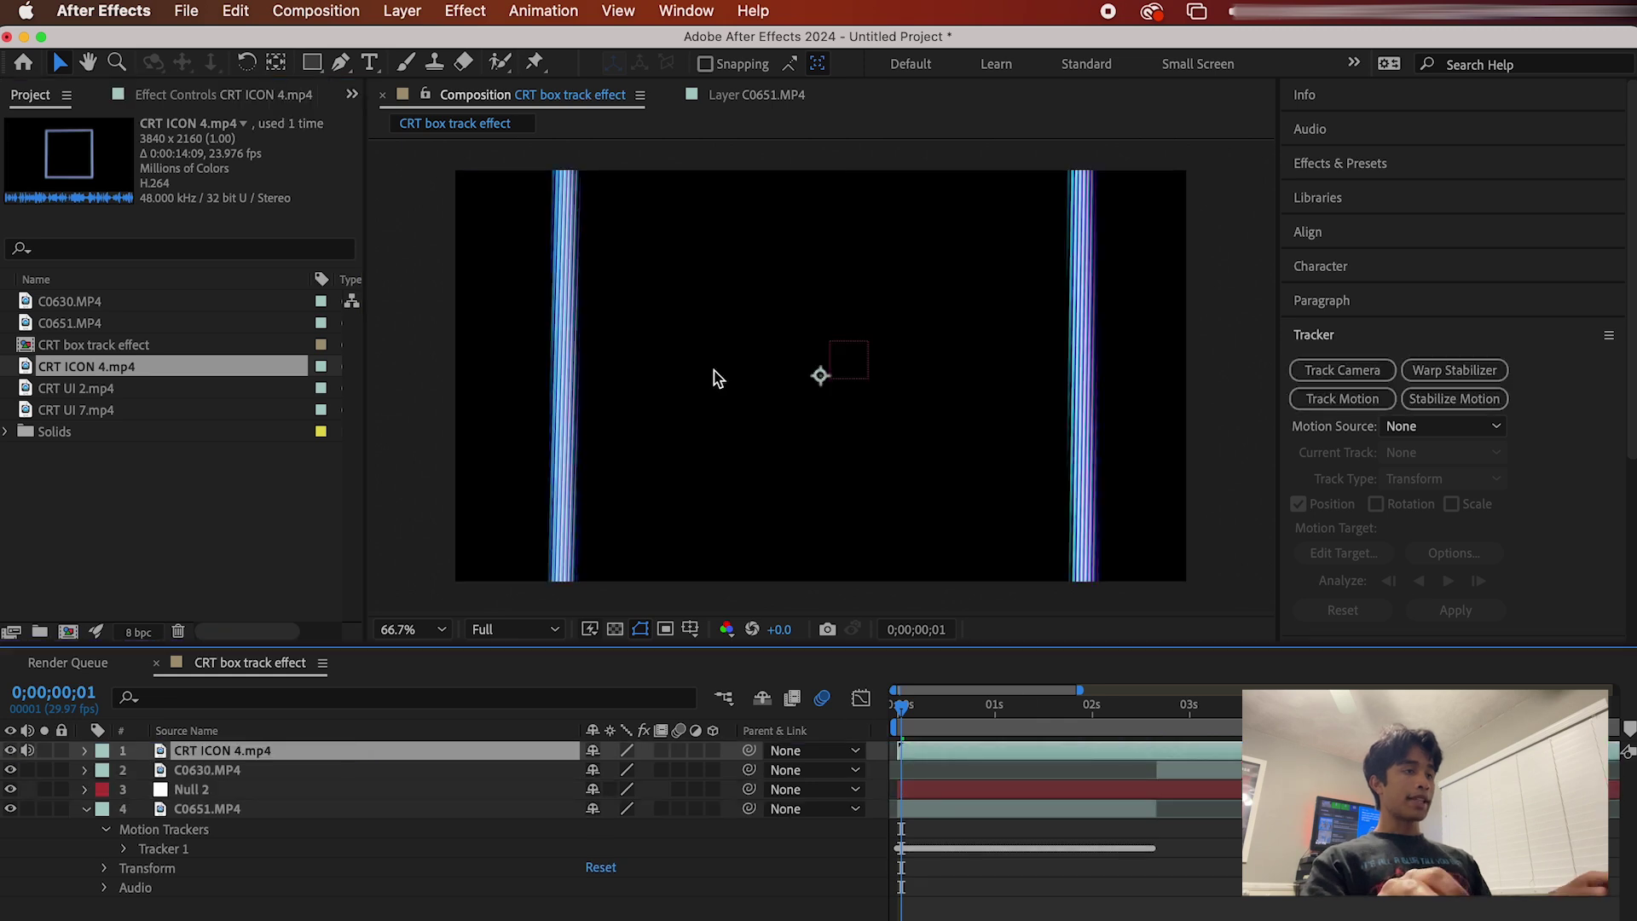
Fit the CRT ICON 4.mp4 layer to the comp frame and scale it down
key("super+alt+f")
key("period")
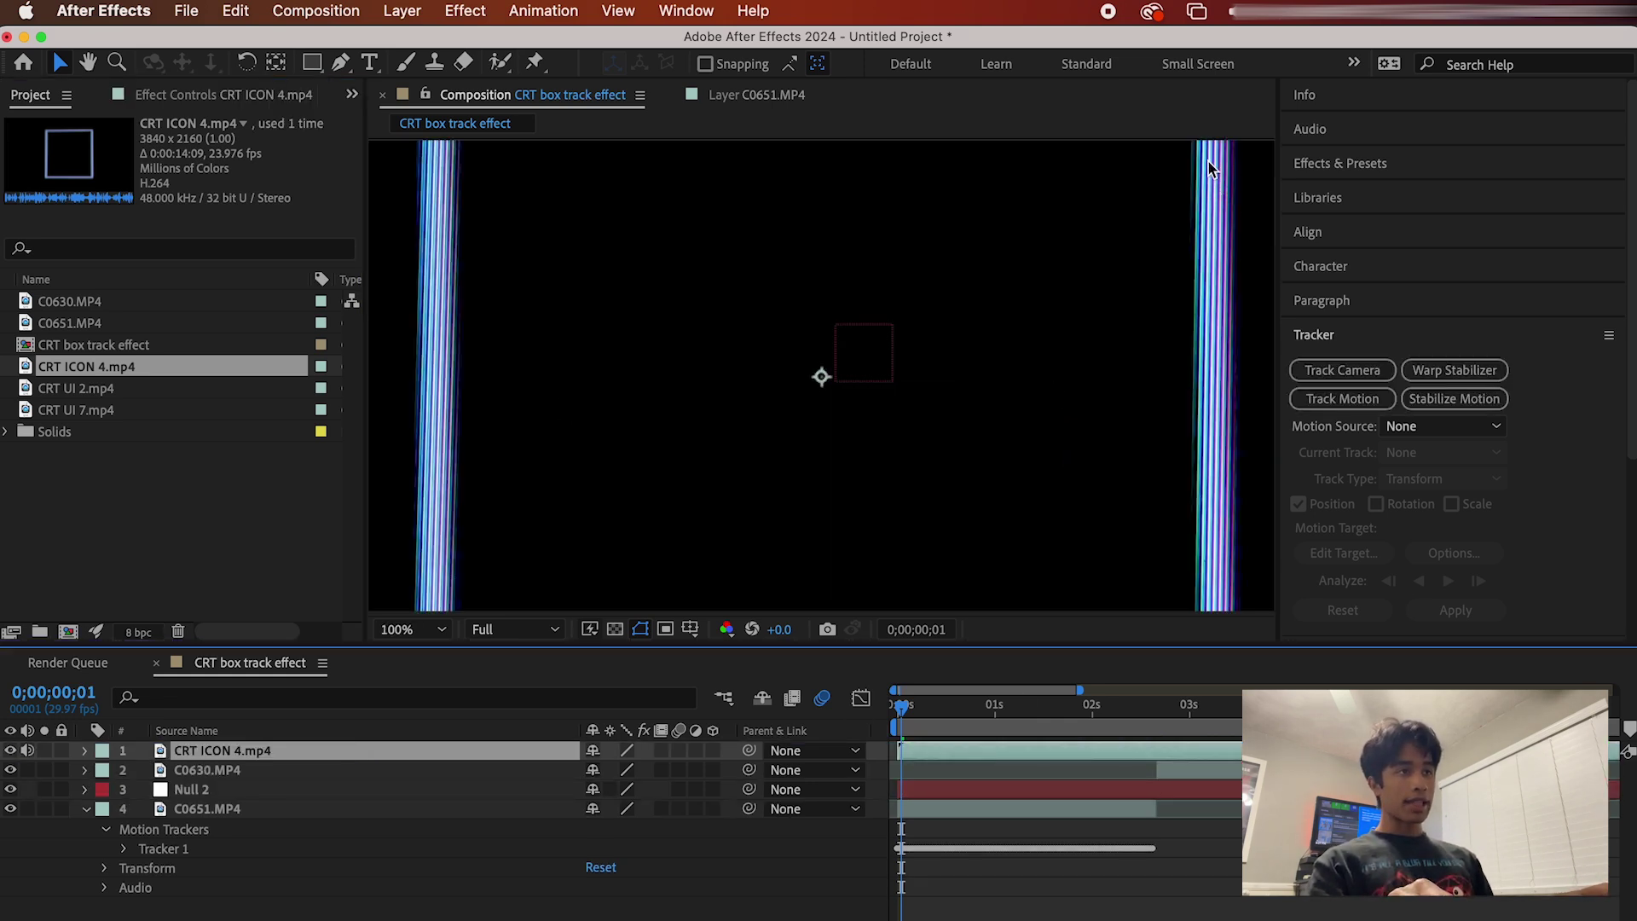
key("comma")
key("comma")
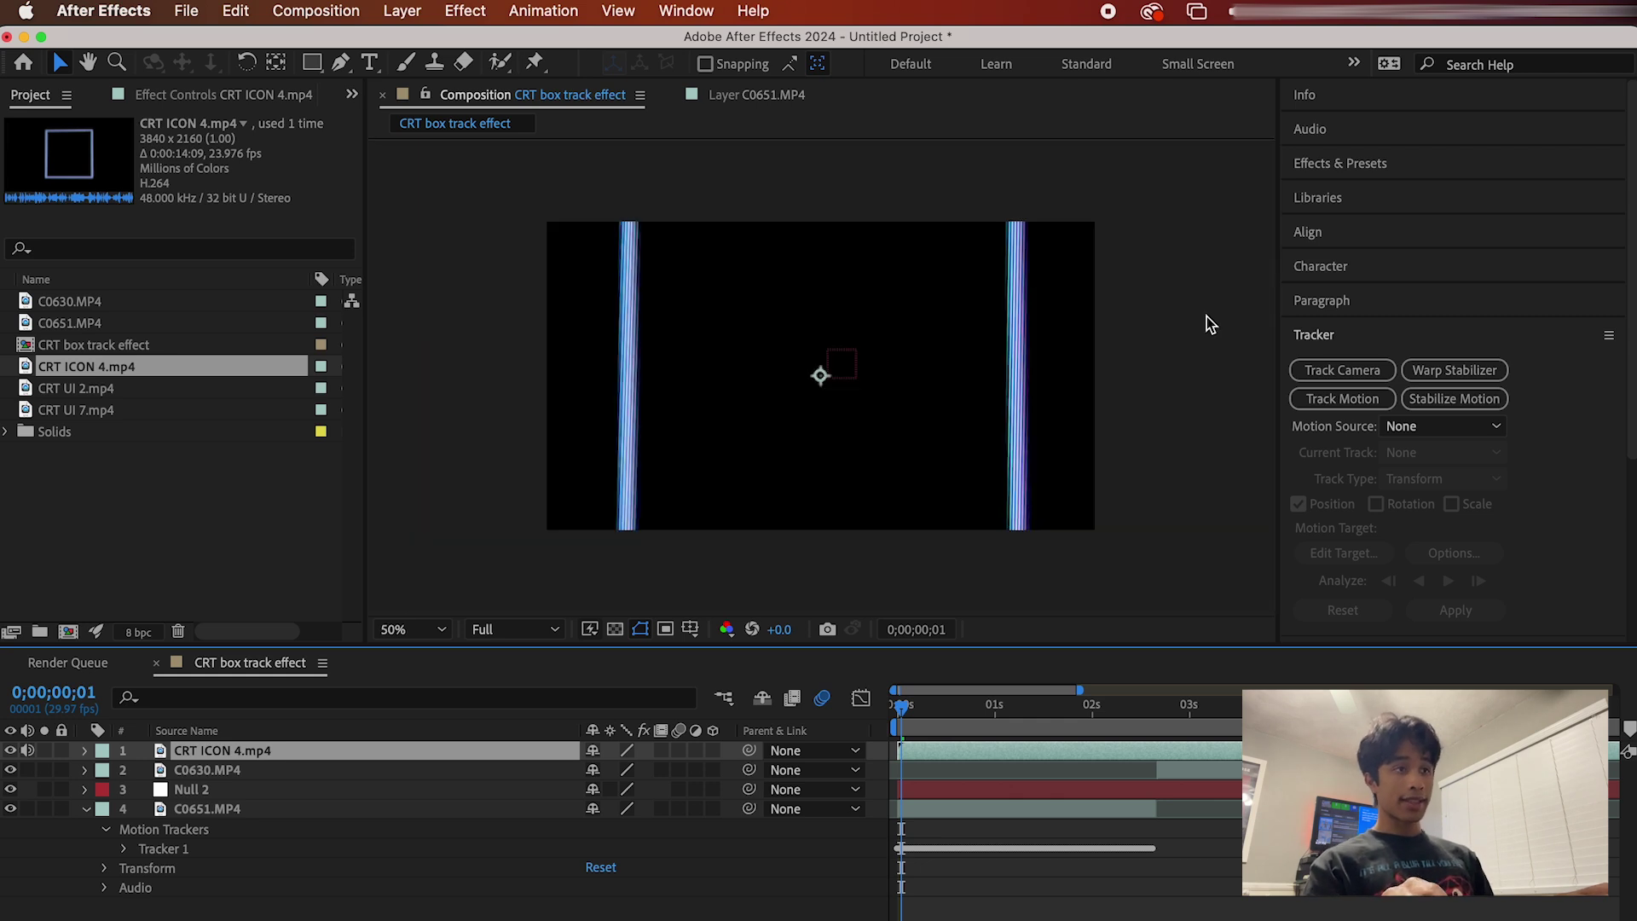
left_click_drag(1098, 376, 936, 388)
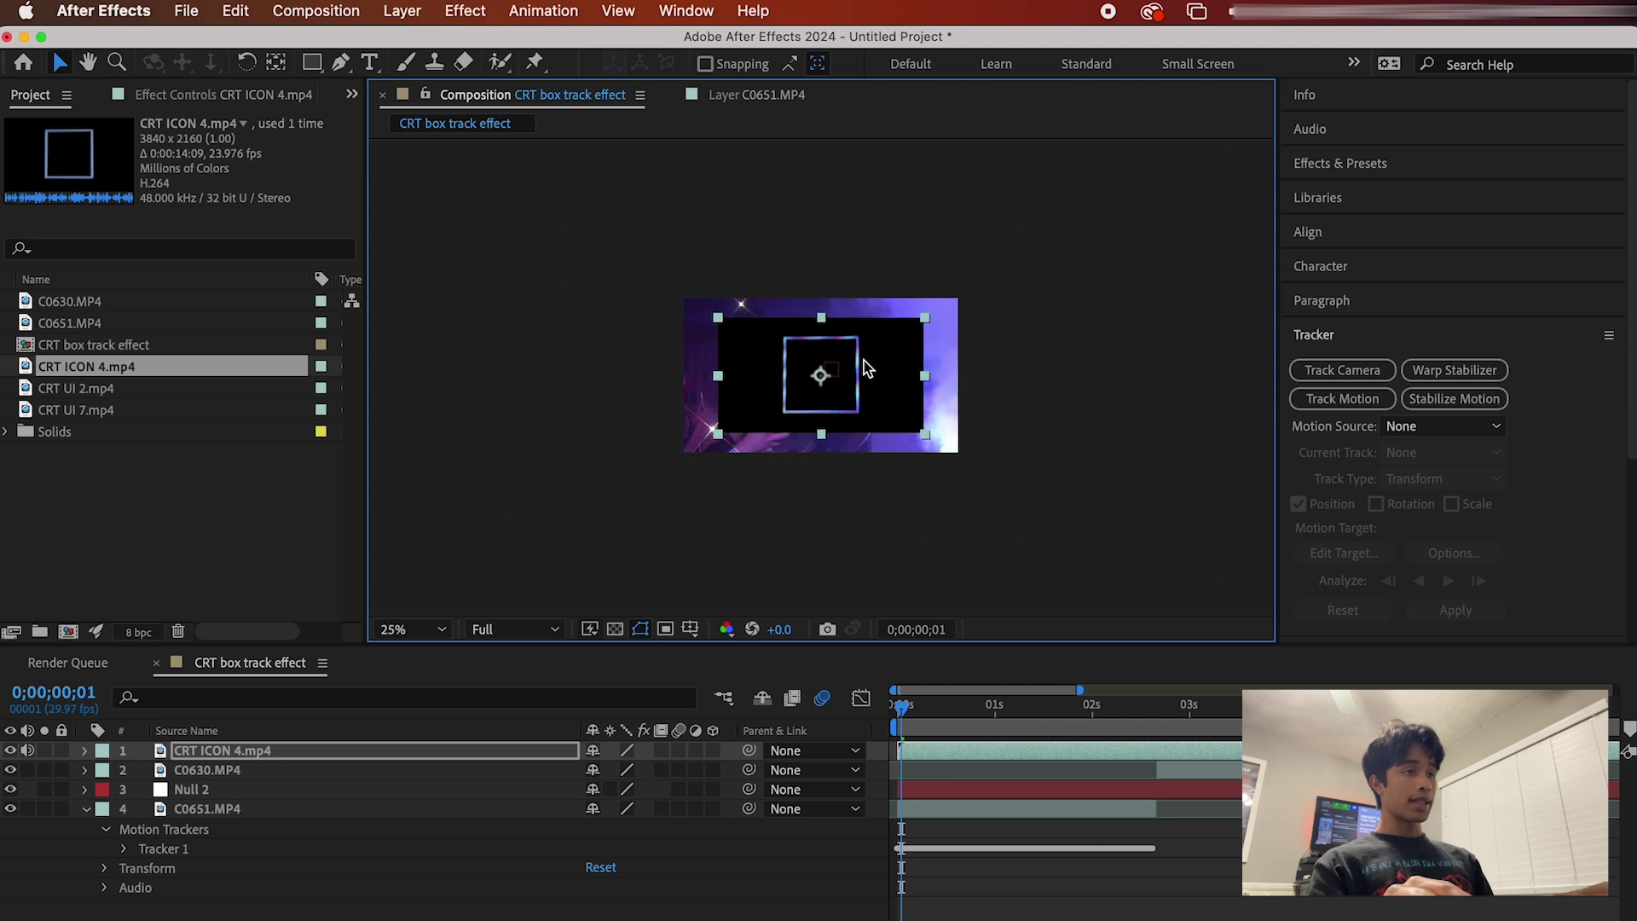
Move and enlarge the CRT box over the performer's head, then show the Mode columns
key("period")
key("period")
key("period")
key("period")
left_click_drag(998, 300, 852, 412)
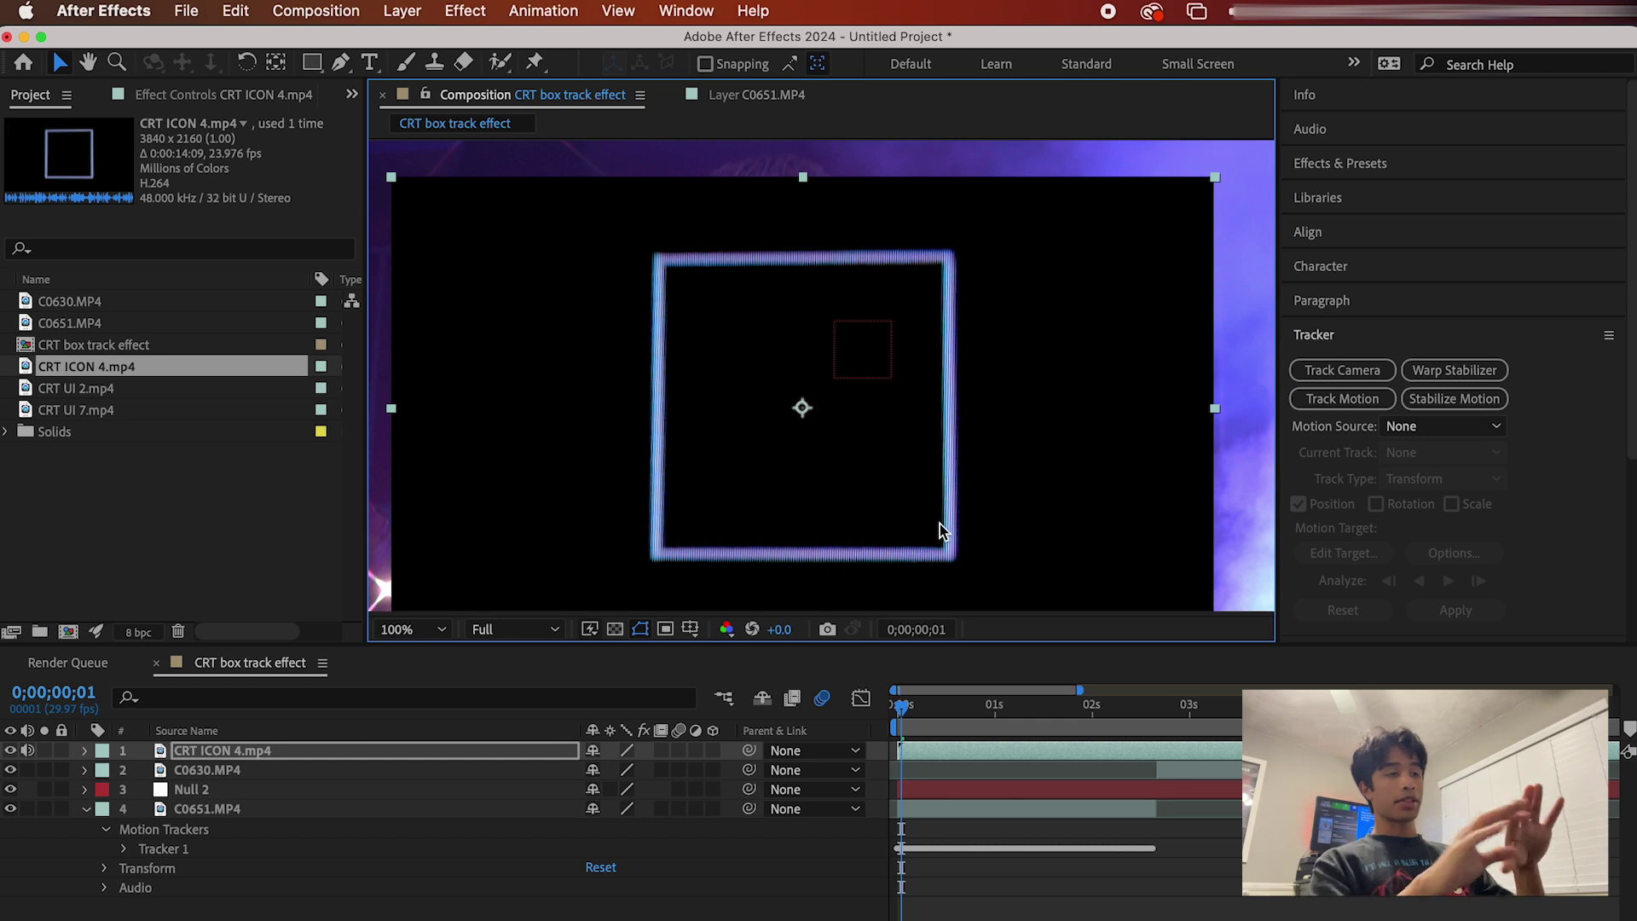
left_click_drag(931, 340, 1009, 350)
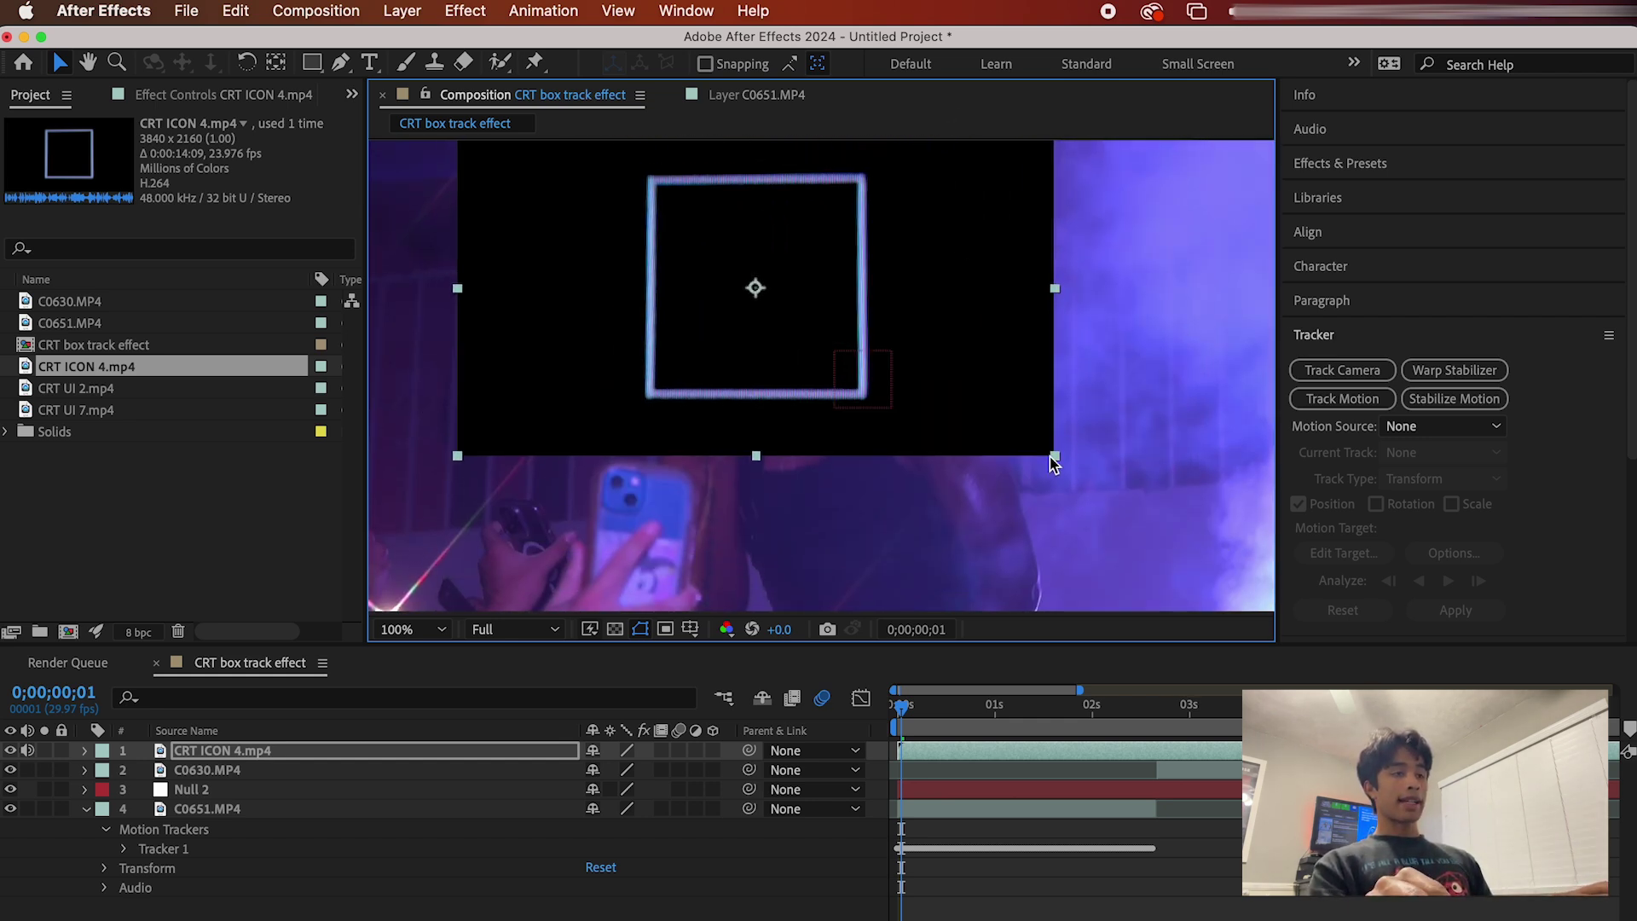
left_click_drag(1055, 462, 1118, 486)
mouse_move(979, 372)
left_mouse_down()
mouse_move(986, 486)
mouse_move(1020, 392)
mouse_move(993, 372)
left_mouse_up()
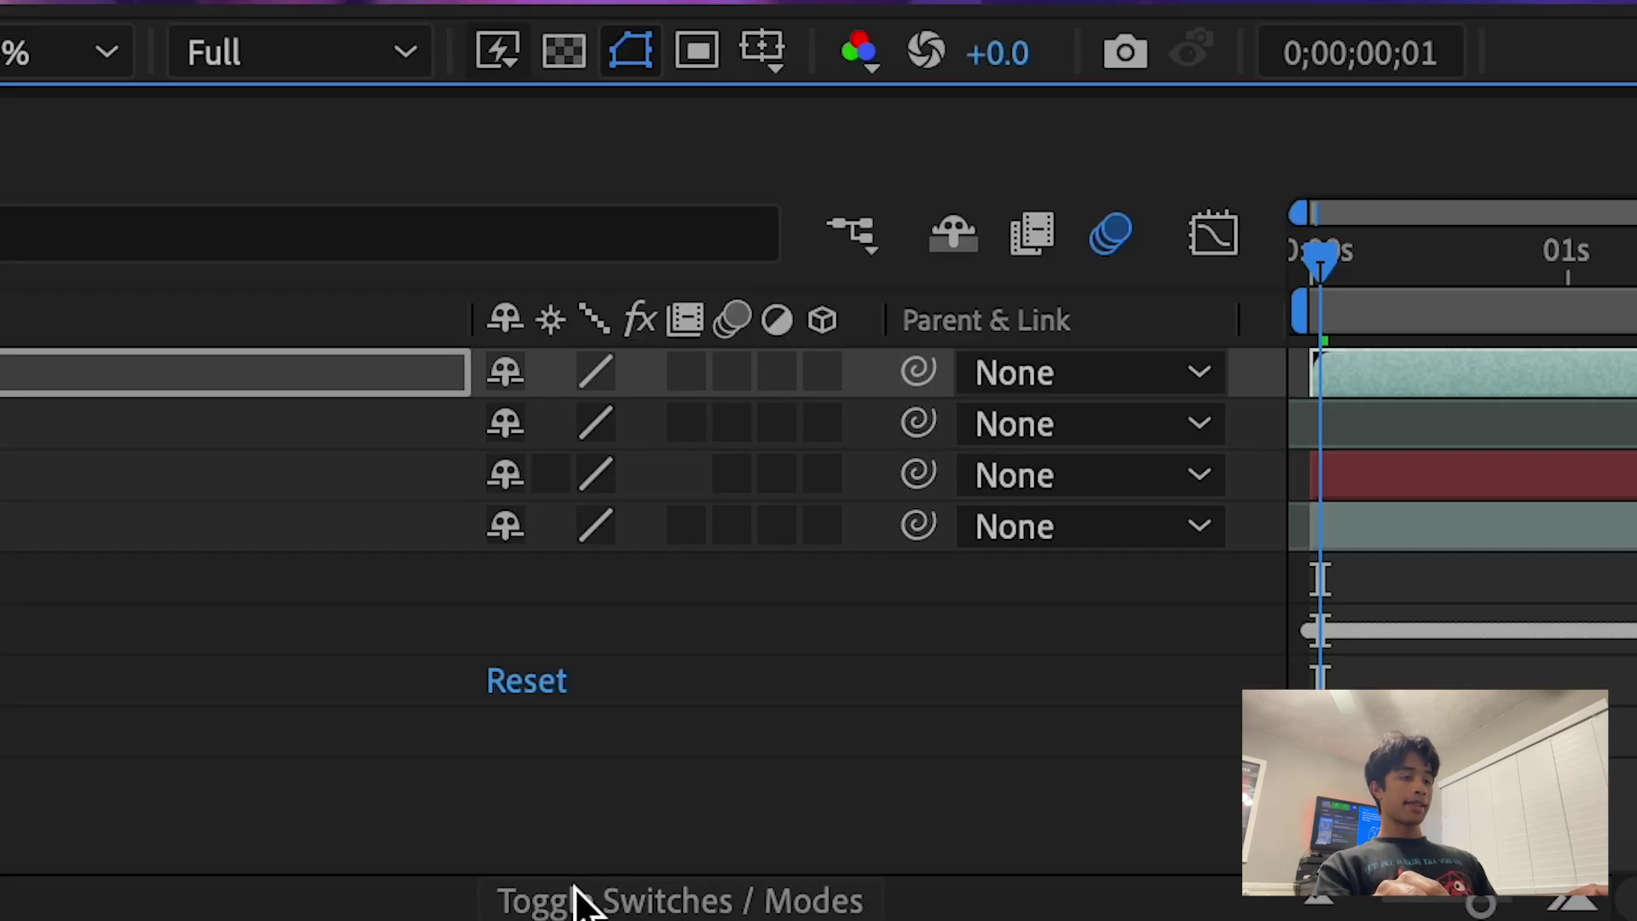
left_click(573, 891)
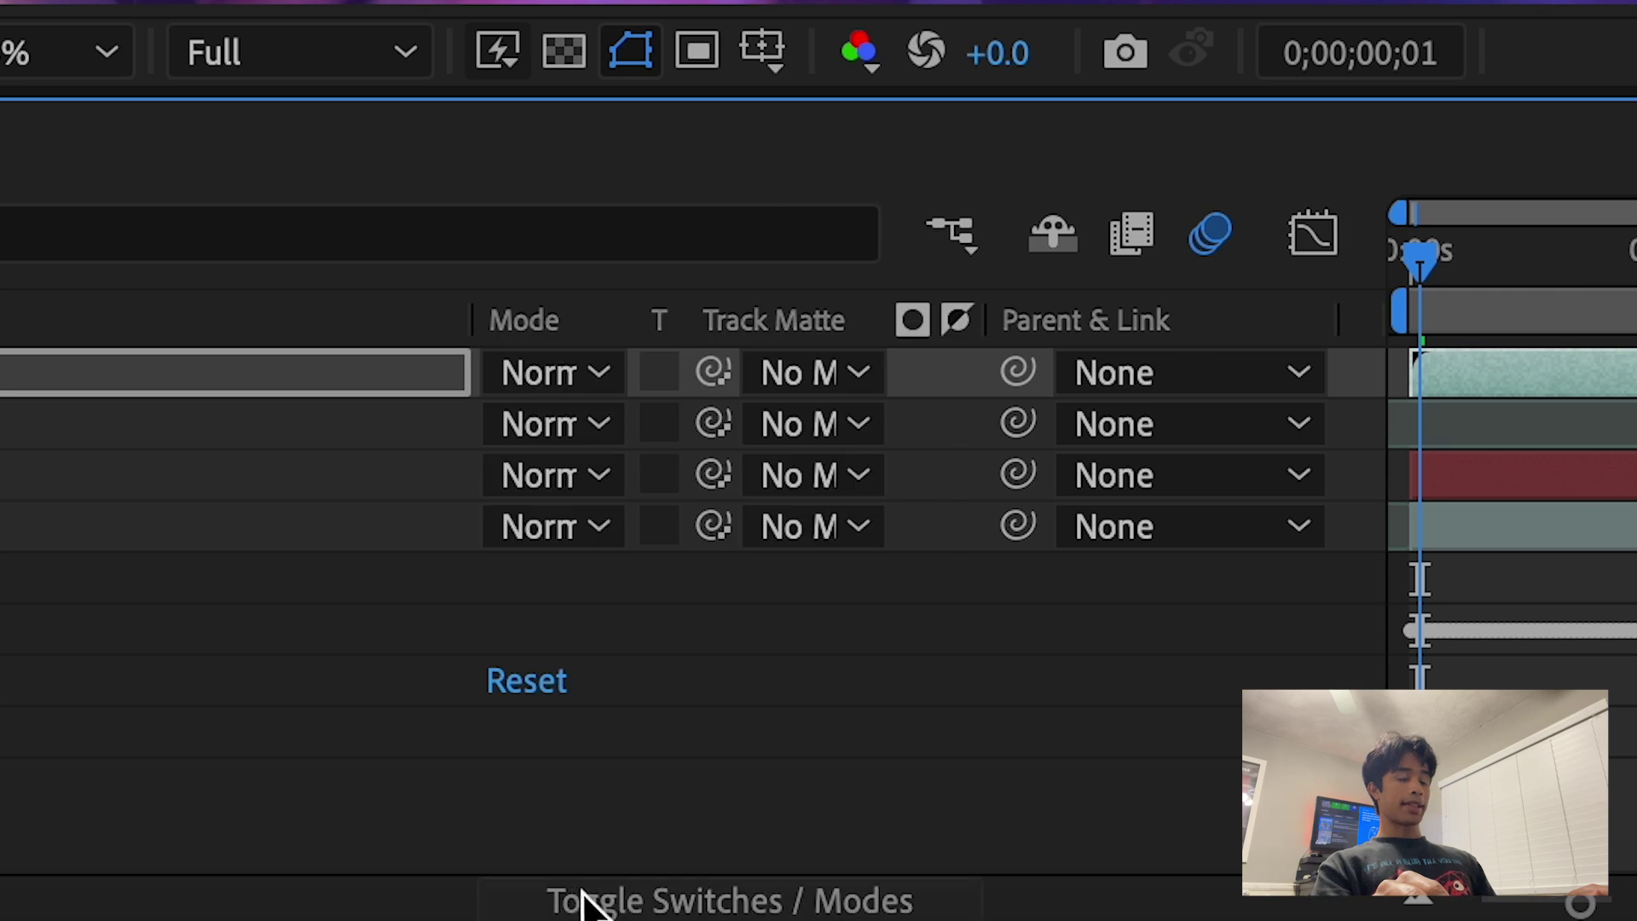
Set layer 1's blending mode to Screen, preview the result, and return to the first frame
left_click(576, 387)
mouse_move(694, 896)
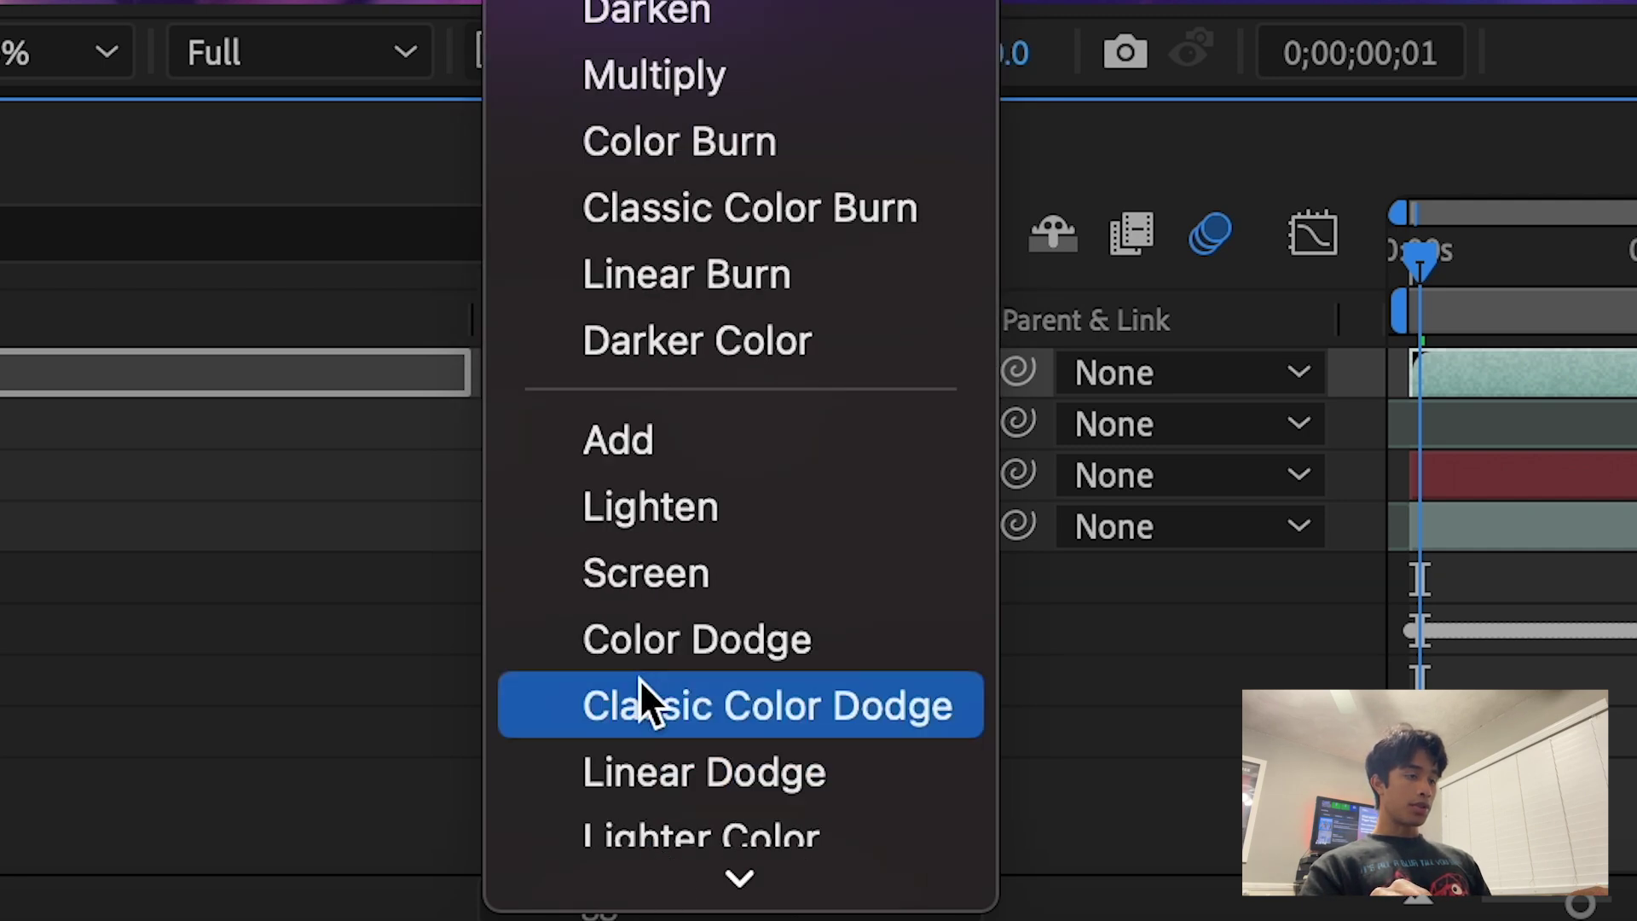
left_click(533, 575)
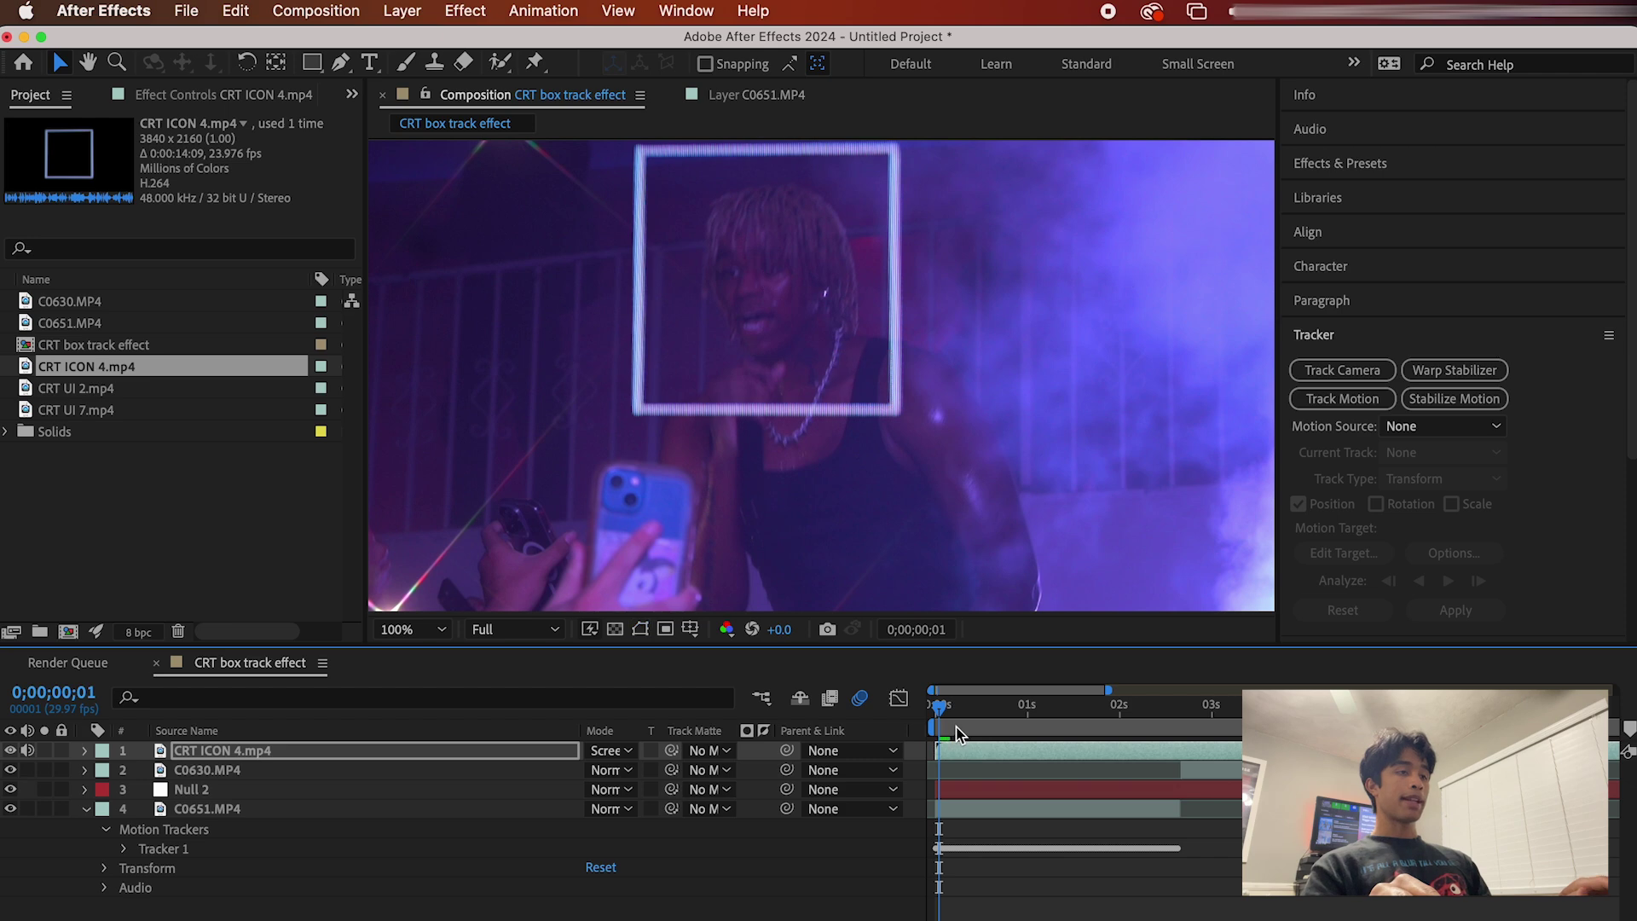
key("space")
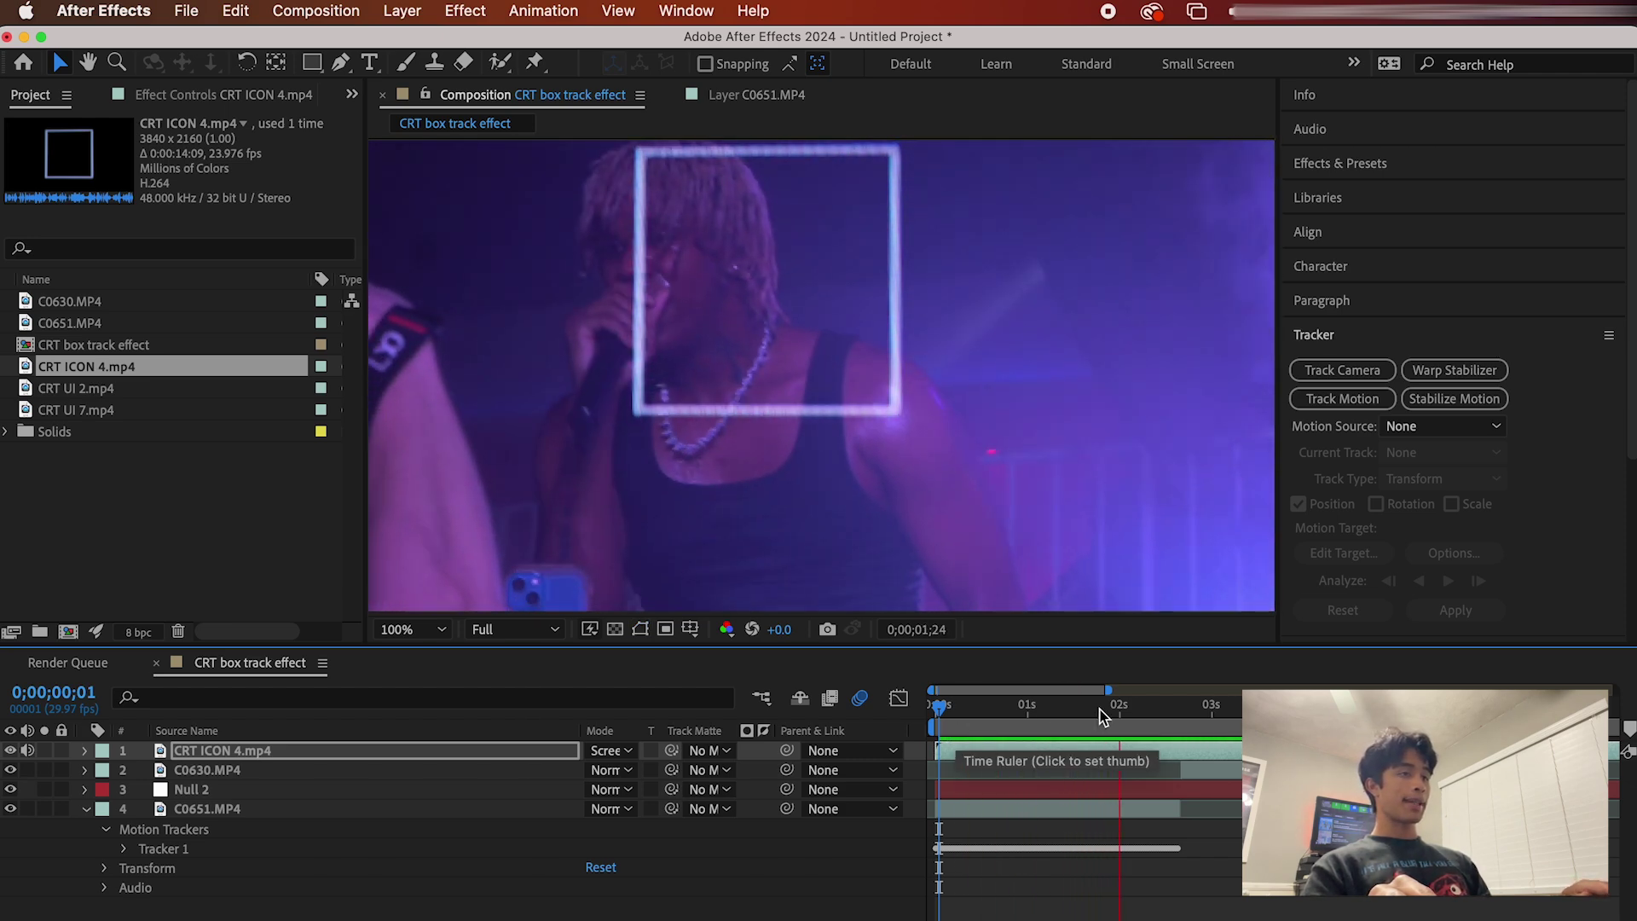
key("space")
left_click_drag(1106, 713, 924, 752)
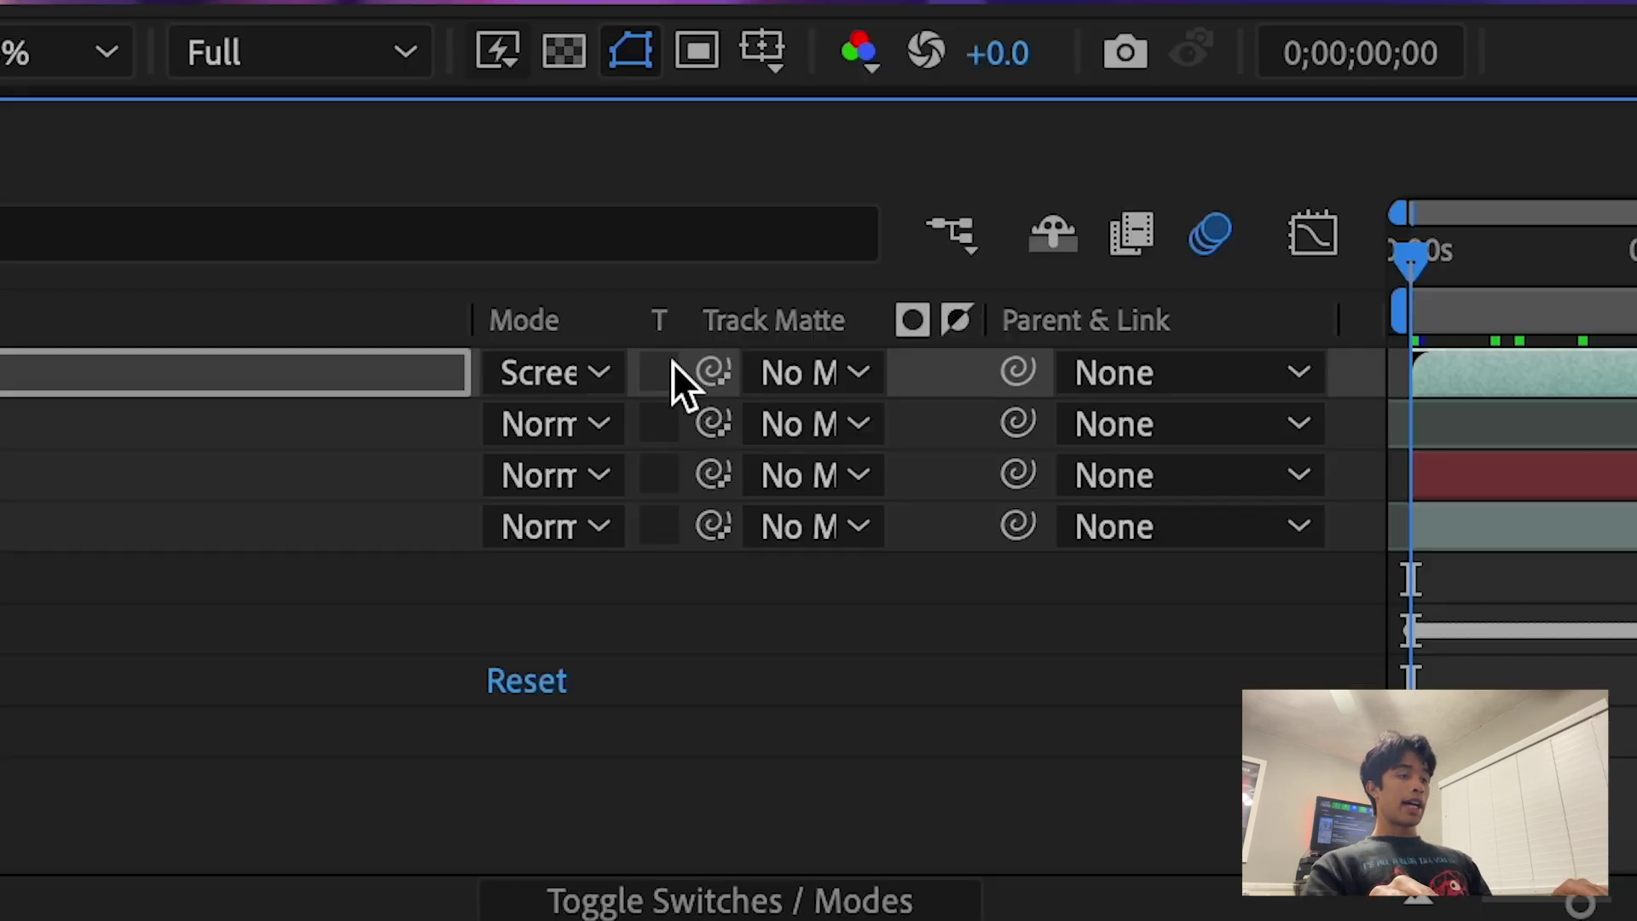
Parent CRT ICON 4.mp4 to Null 2 with the pick whip and preview the tracked box
left_click(779, 902)
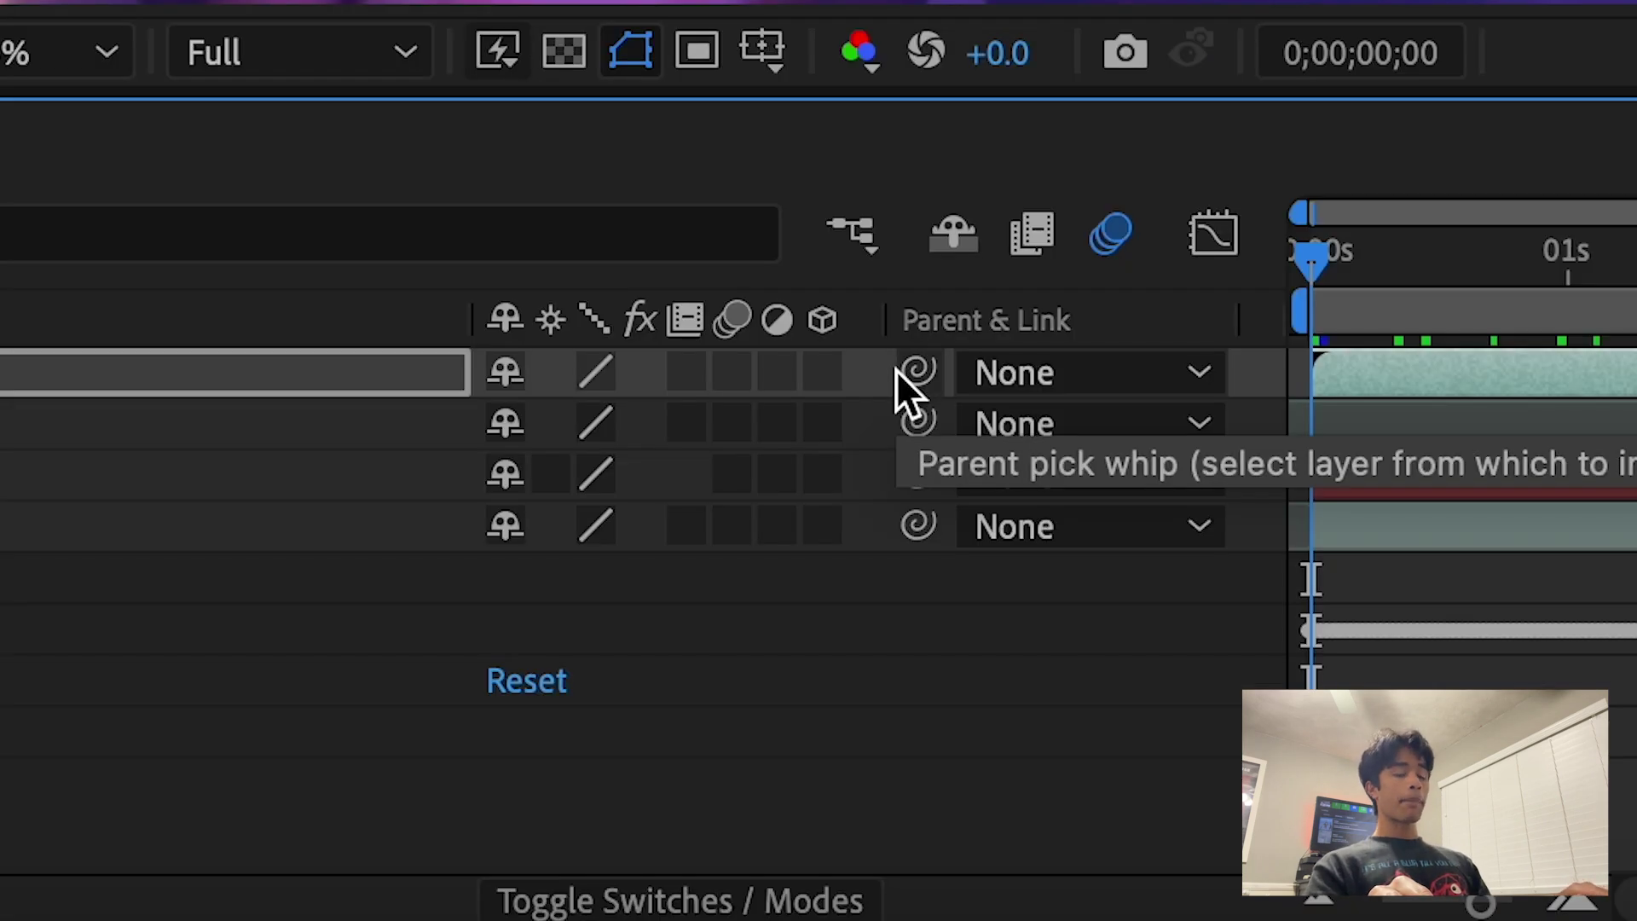
left_click_drag(917, 371, 905, 378)
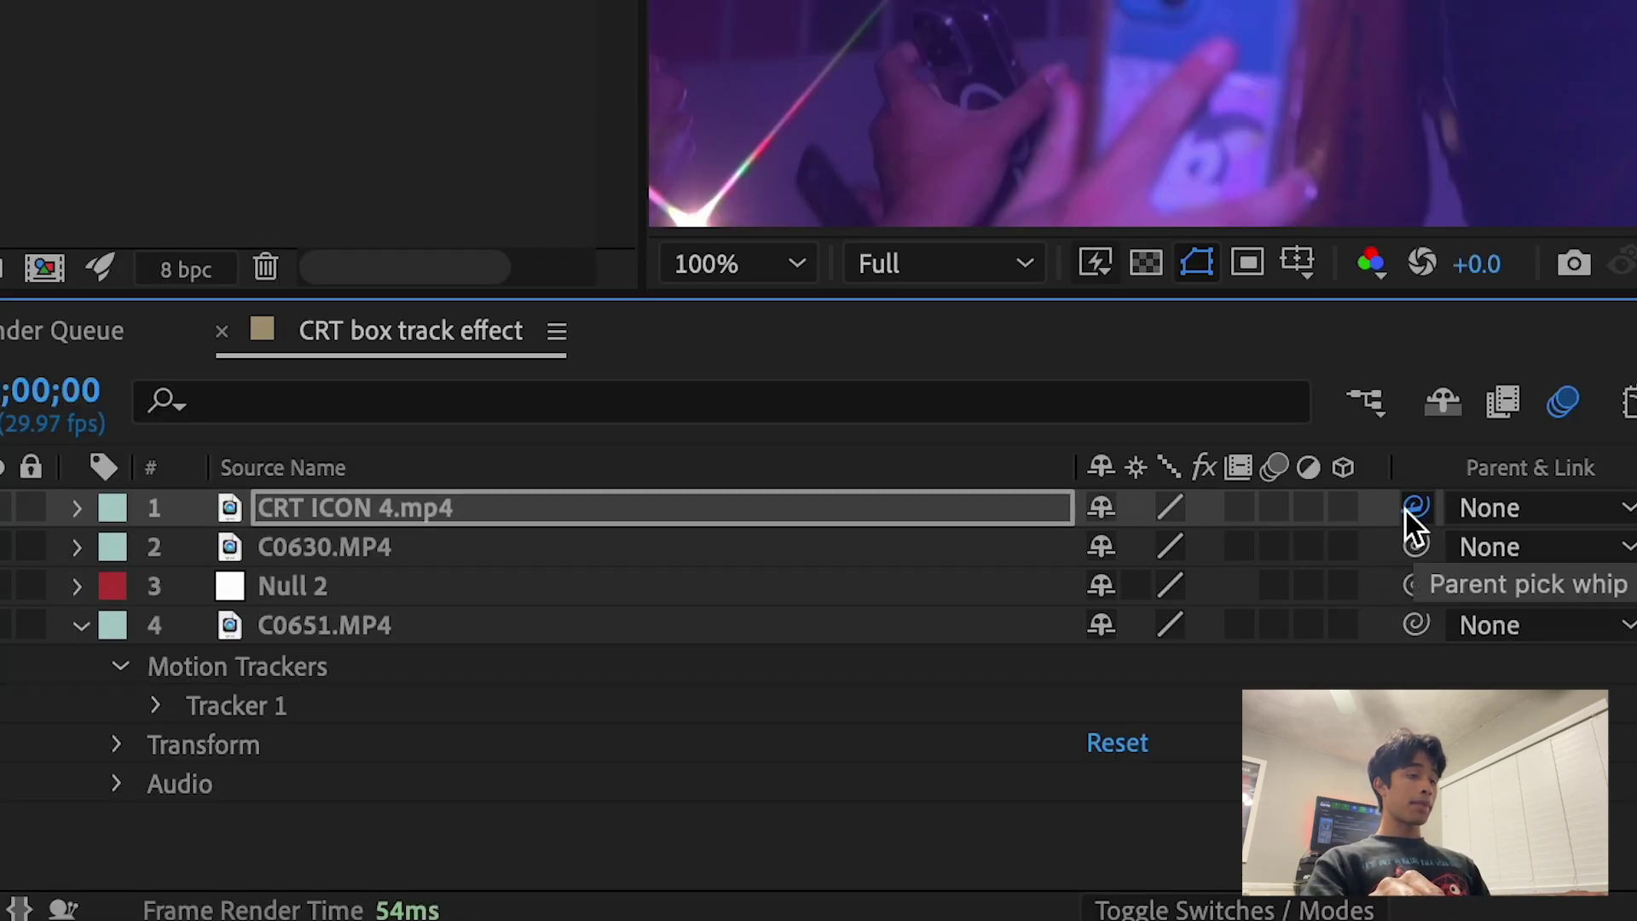
left_click_drag(1404, 508, 662, 588)
key("space")
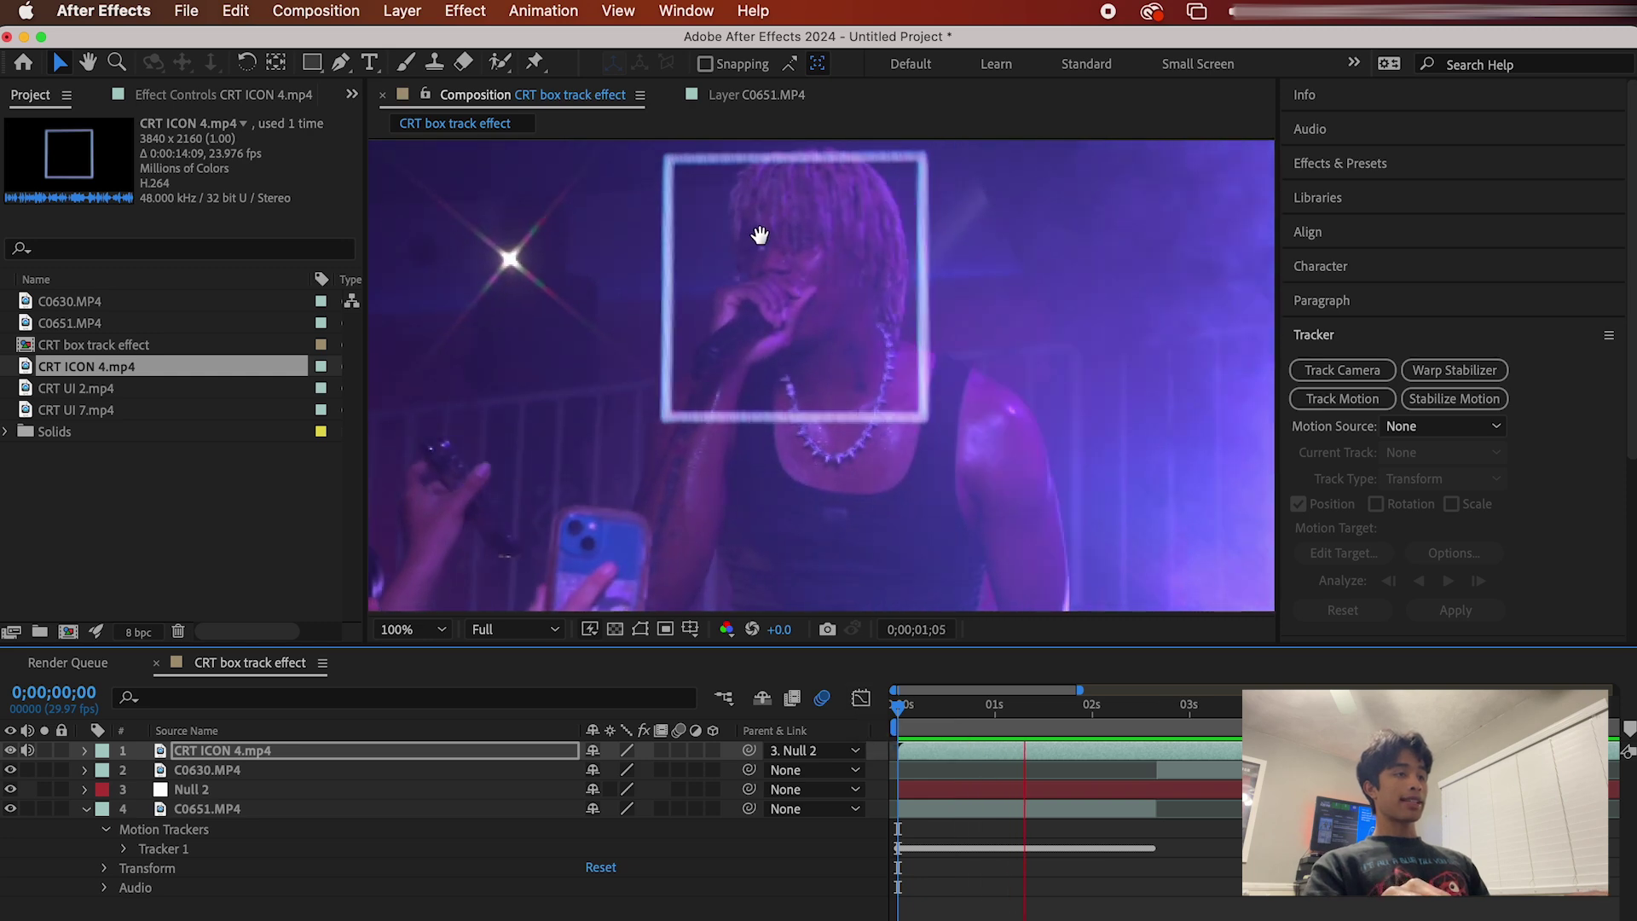
key("space")
key("space")
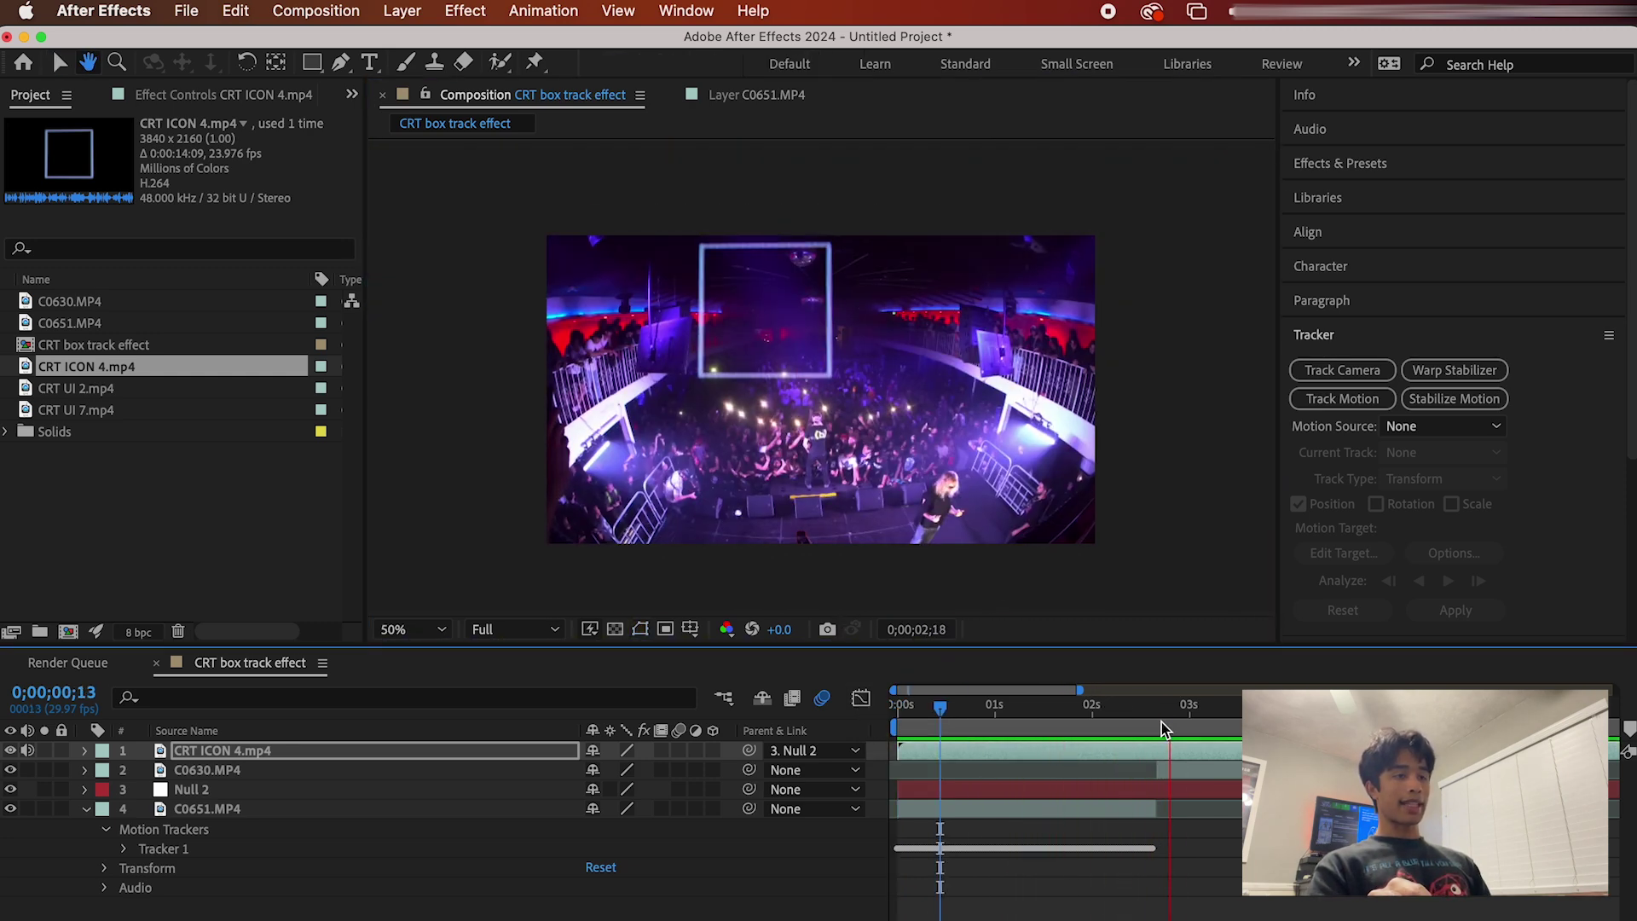
left_click_drag(1098, 697, 1257, 690)
key("space")
left_click(1004, 723)
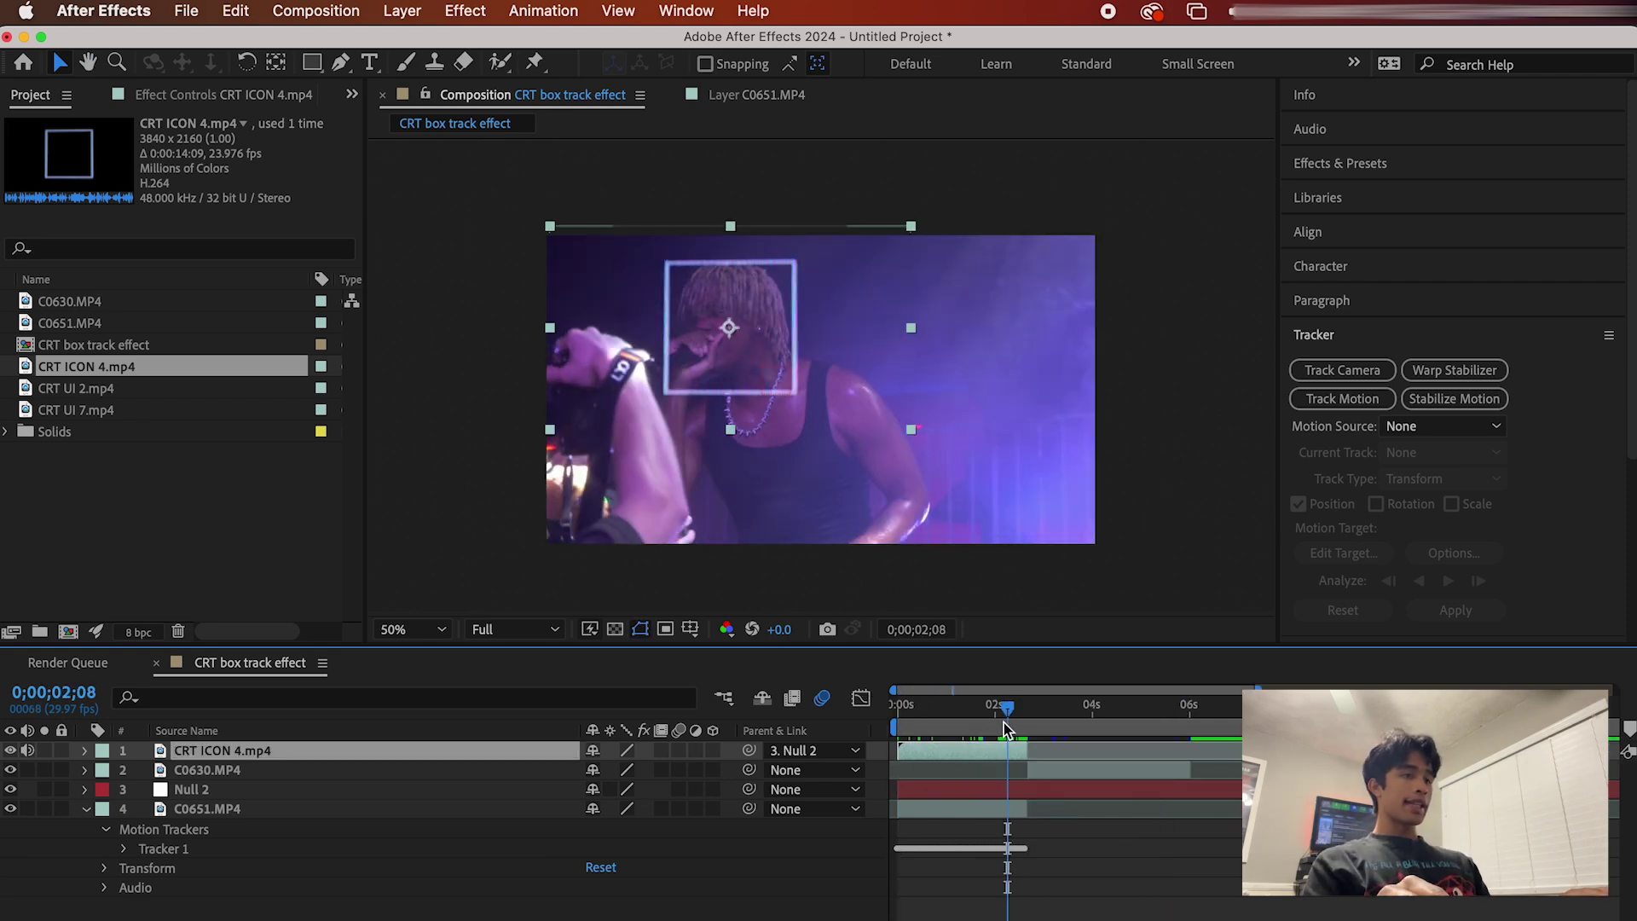